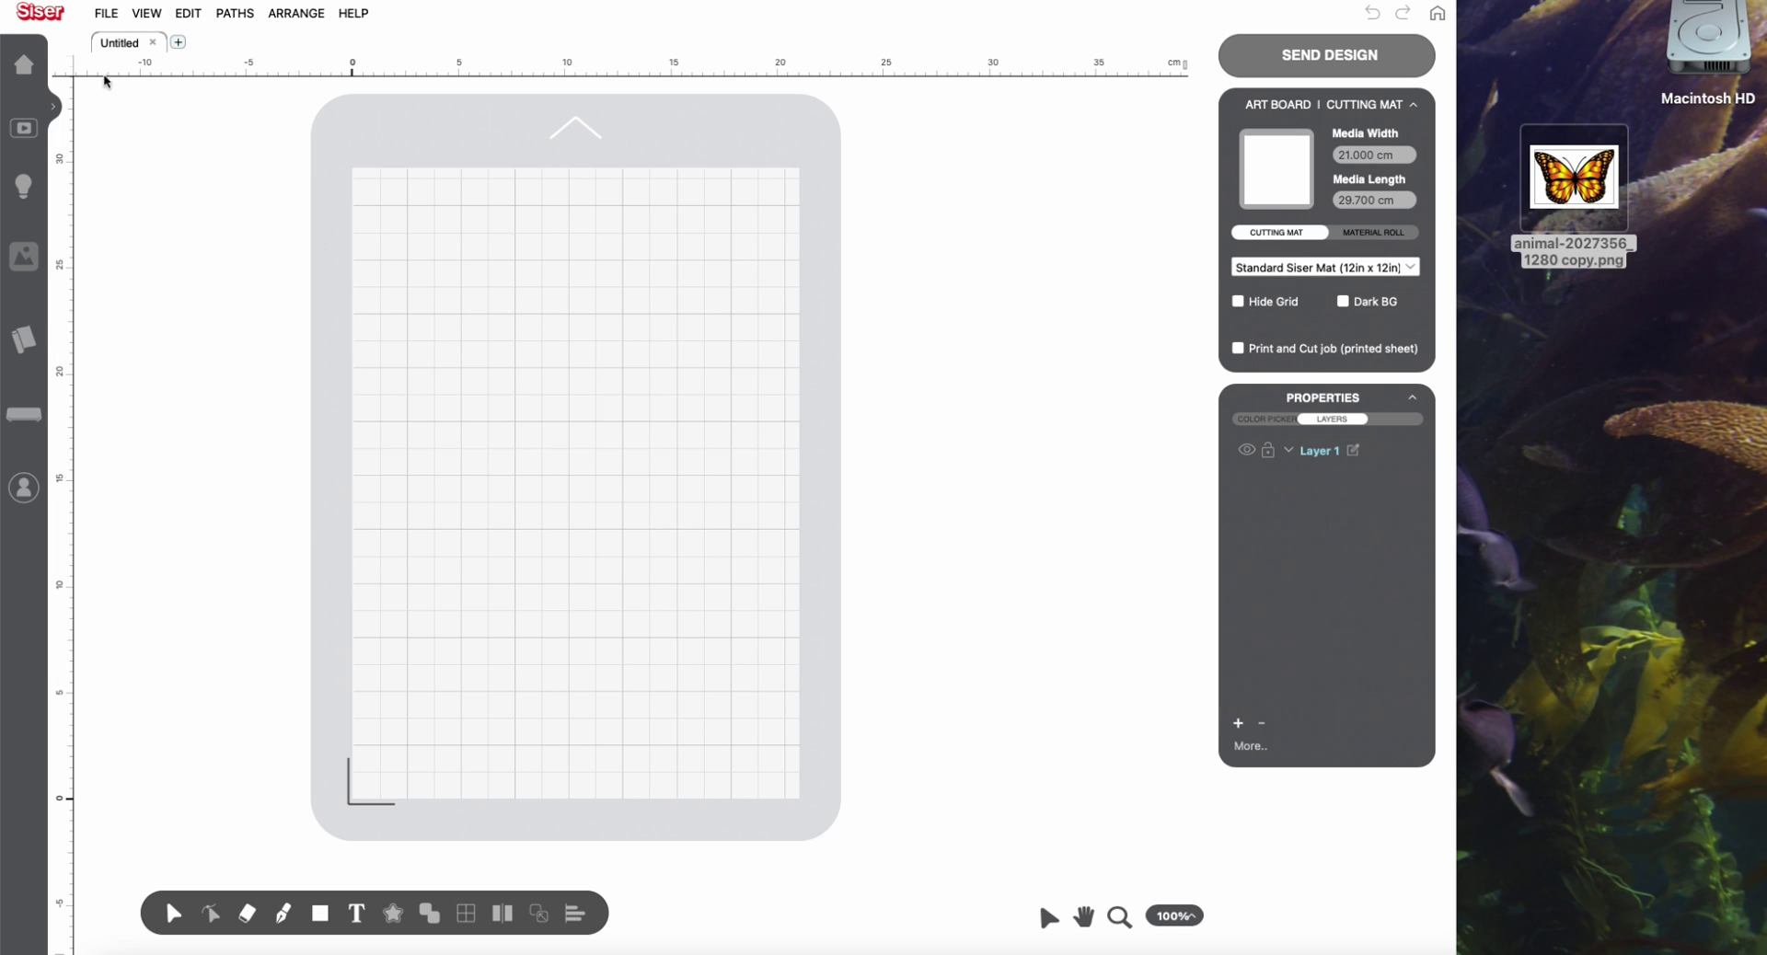
# Open the butterfly PNG from the Desktop as a Print and Cut design with a traced contour
pyautogui.click(108, 17)
pyautogui.click(108, 14)
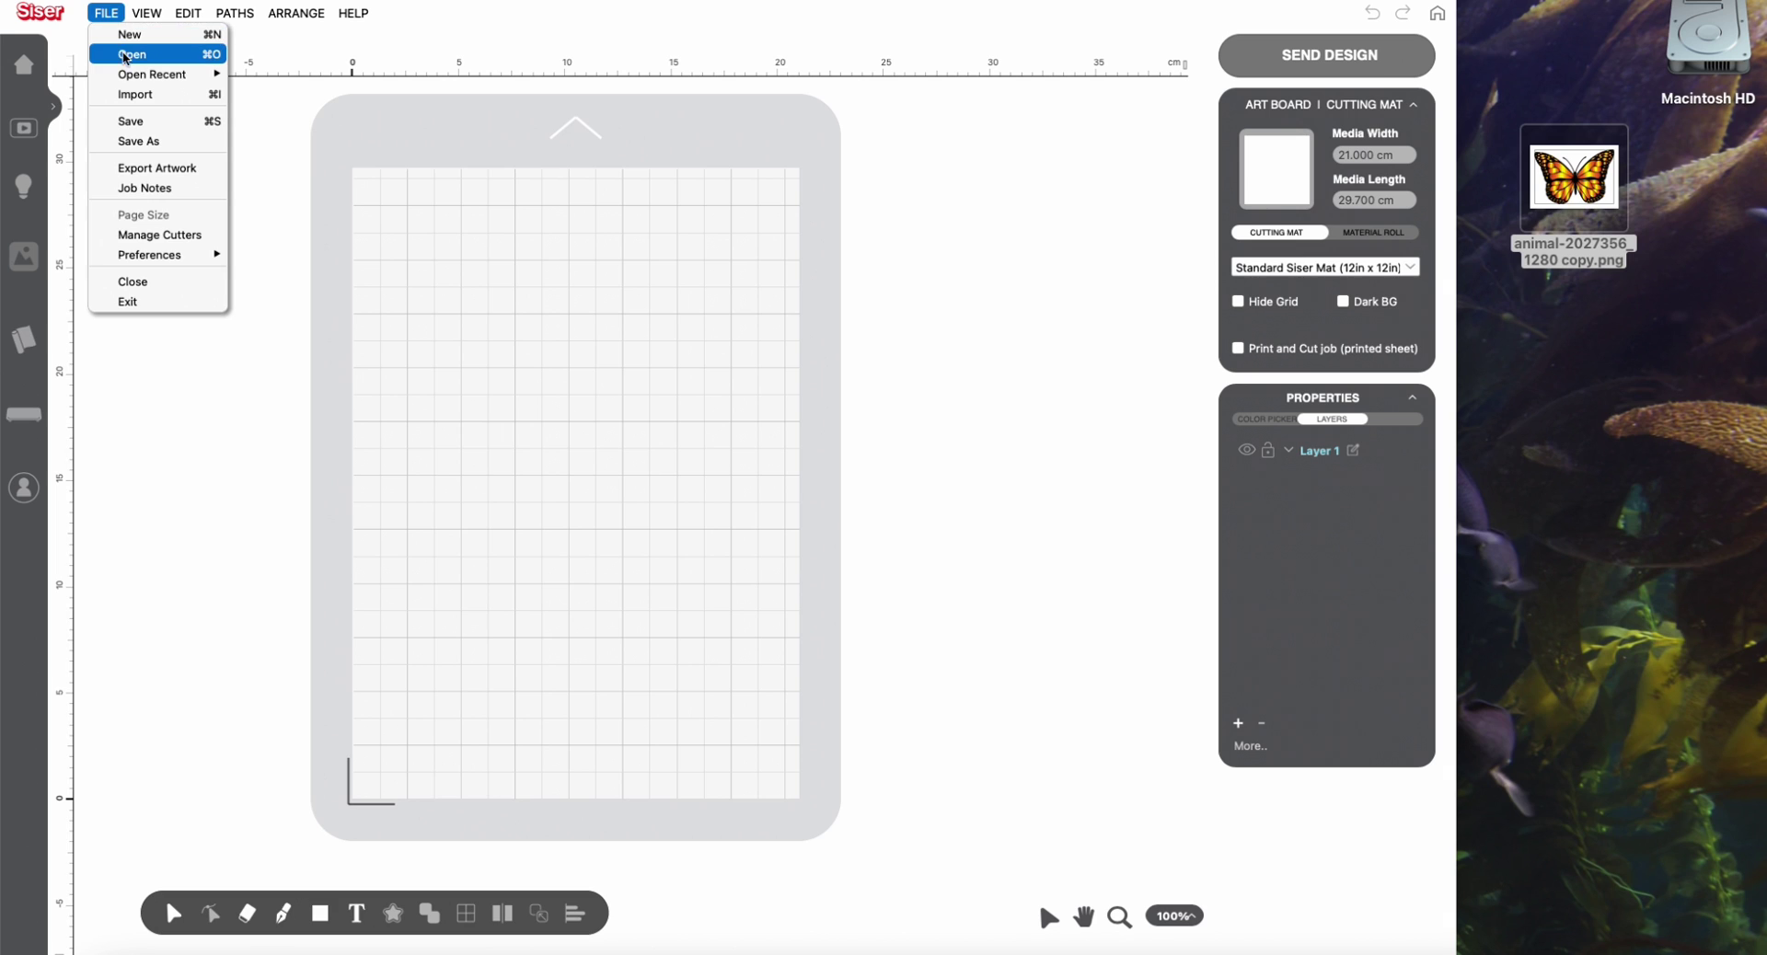
pyautogui.click(129, 92)
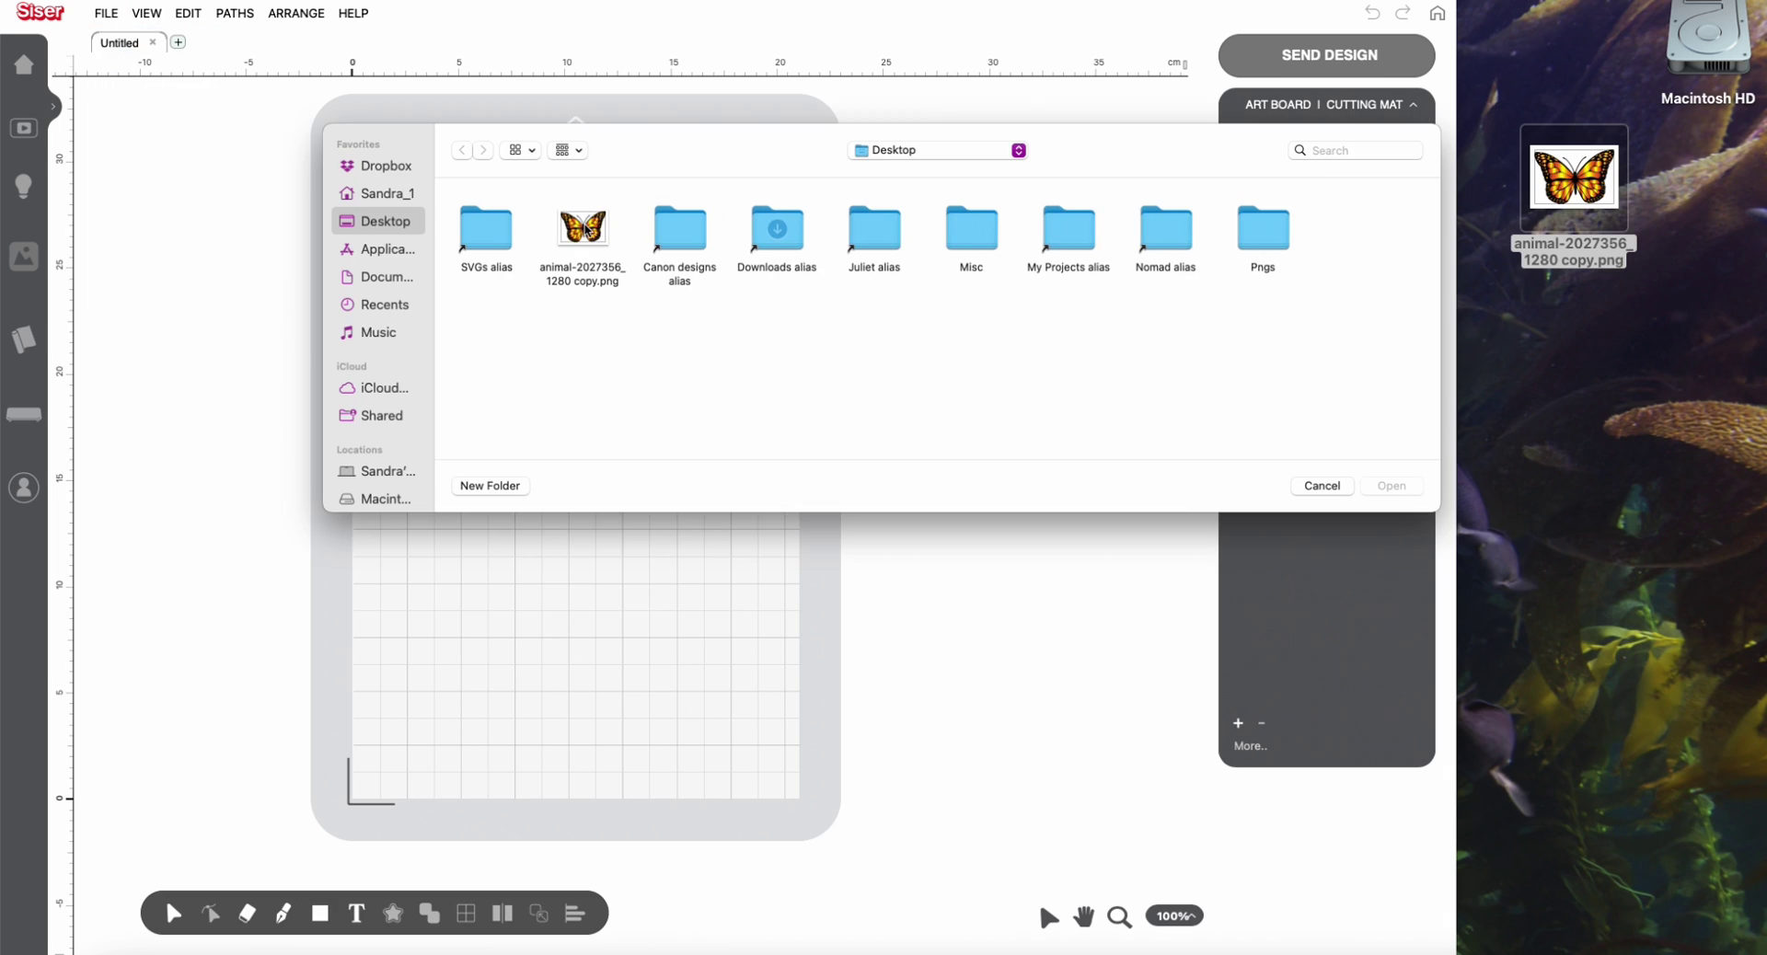
pyautogui.click(587, 230)
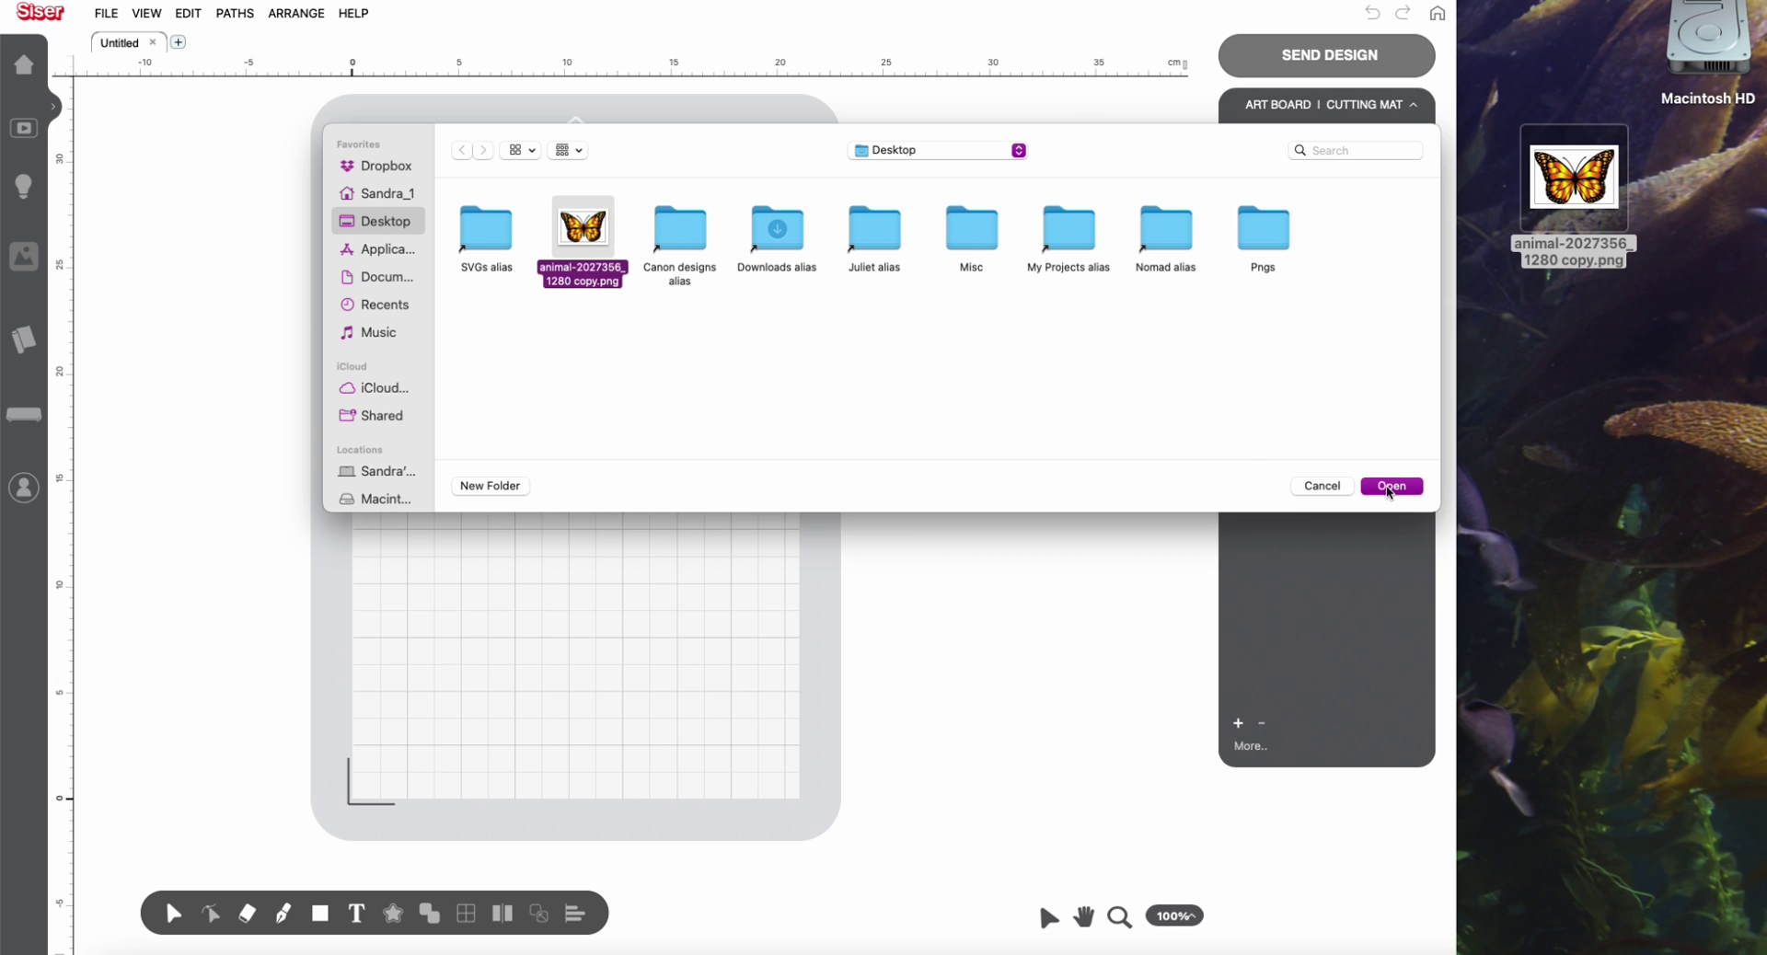
pyautogui.click(1390, 486)
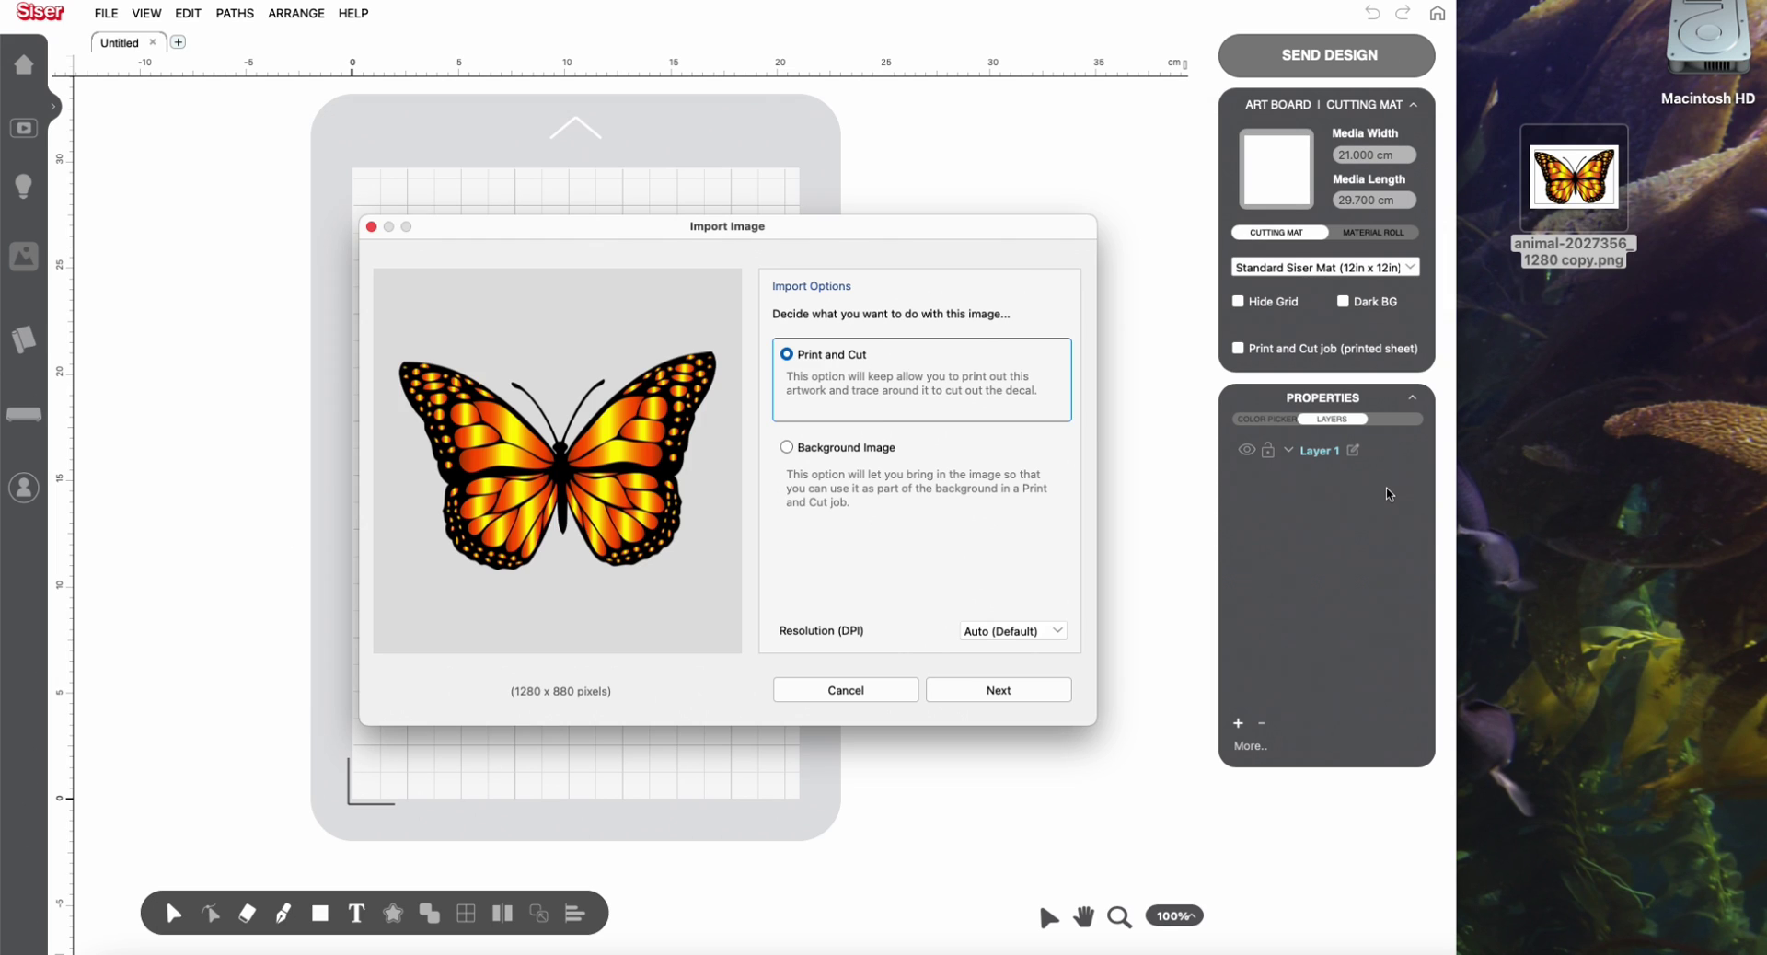
pyautogui.click(988, 692)
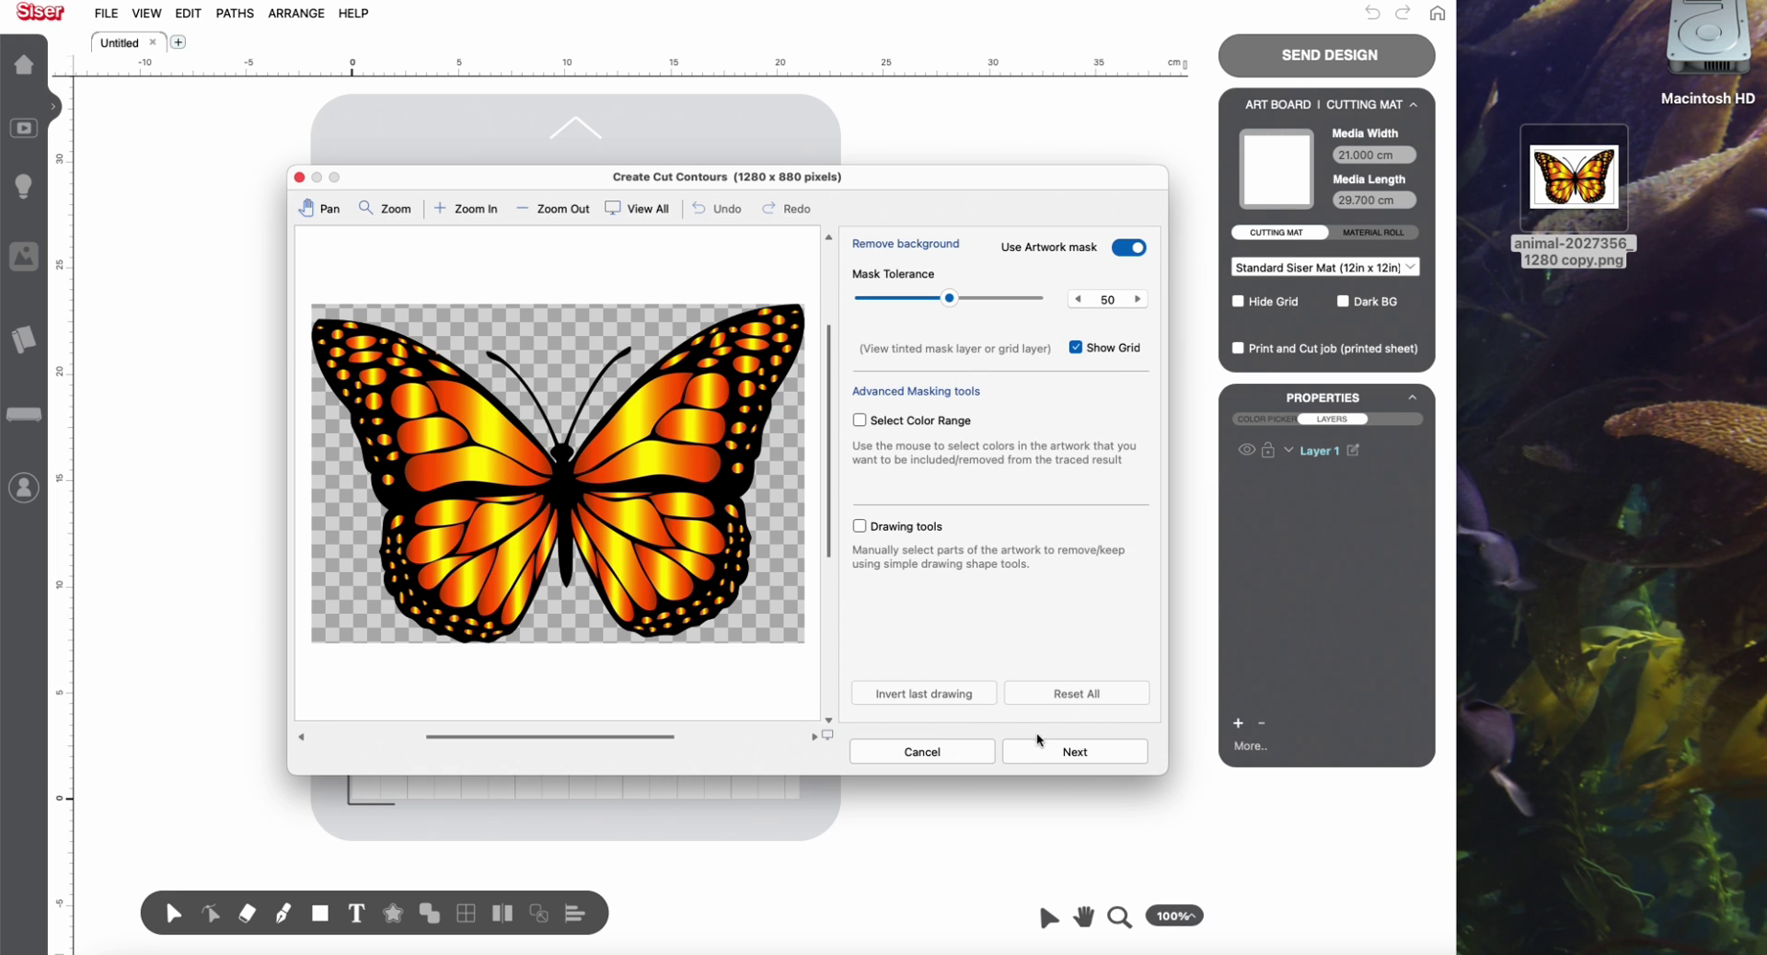
pyautogui.click(1038, 746)
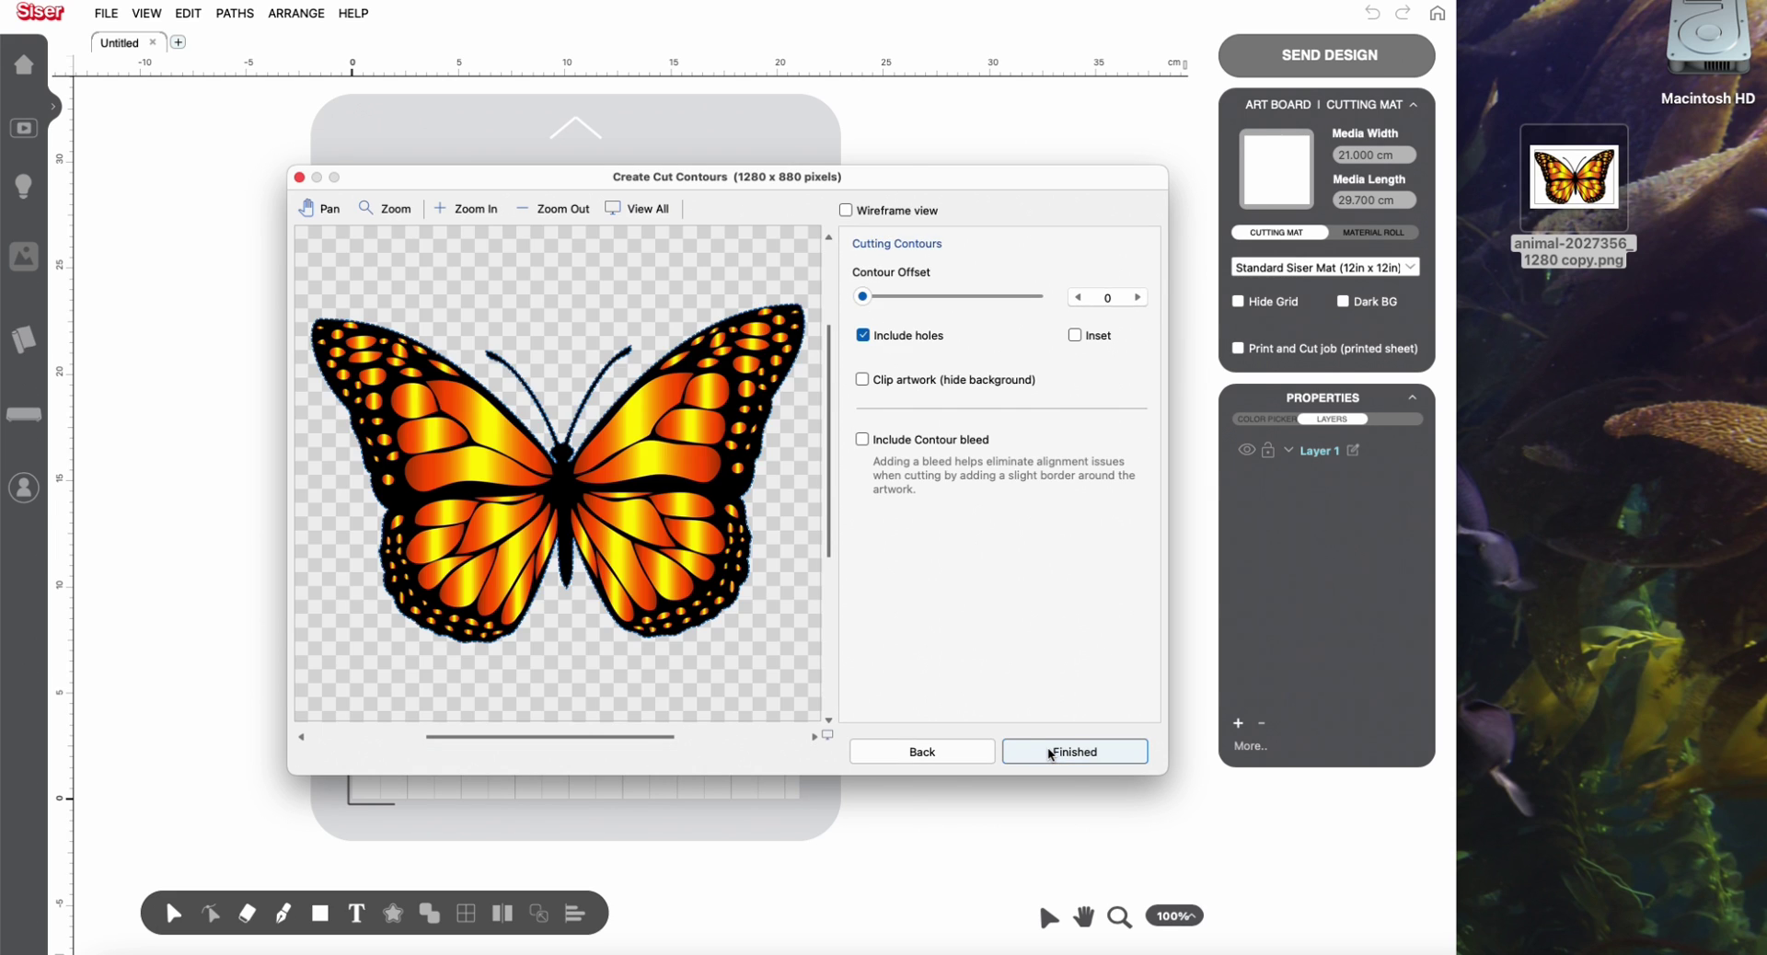
pyautogui.click(1049, 753)
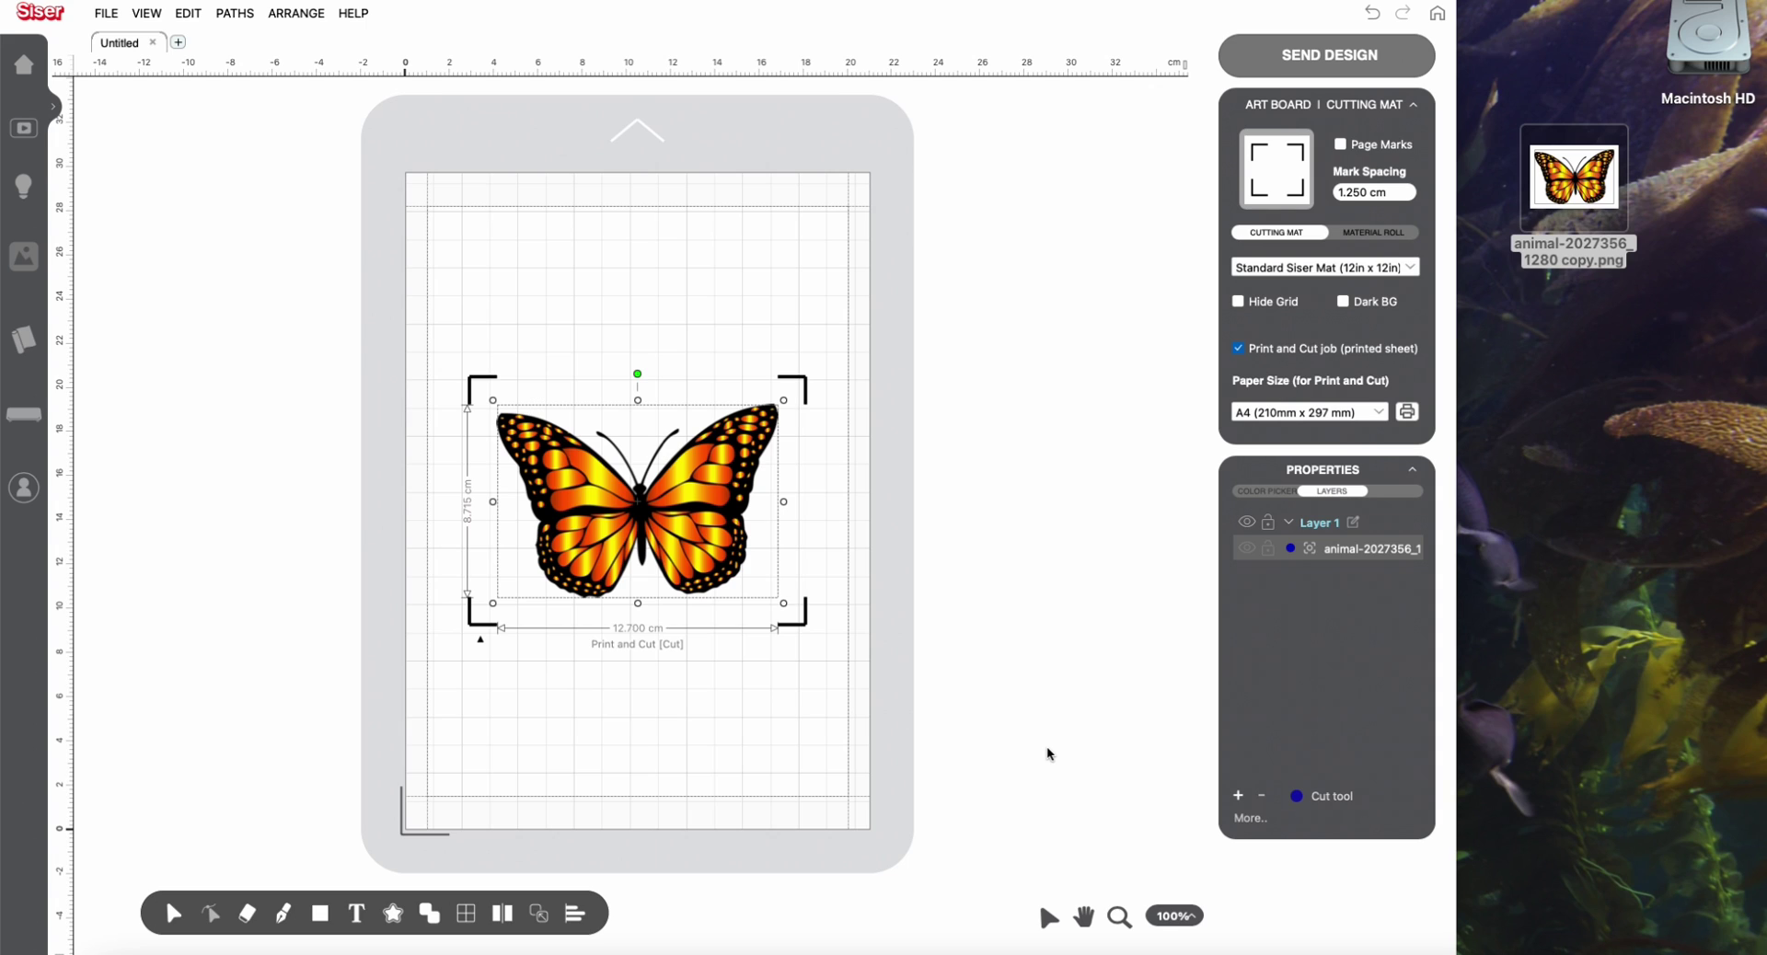
pyautogui.click(1314, 57)
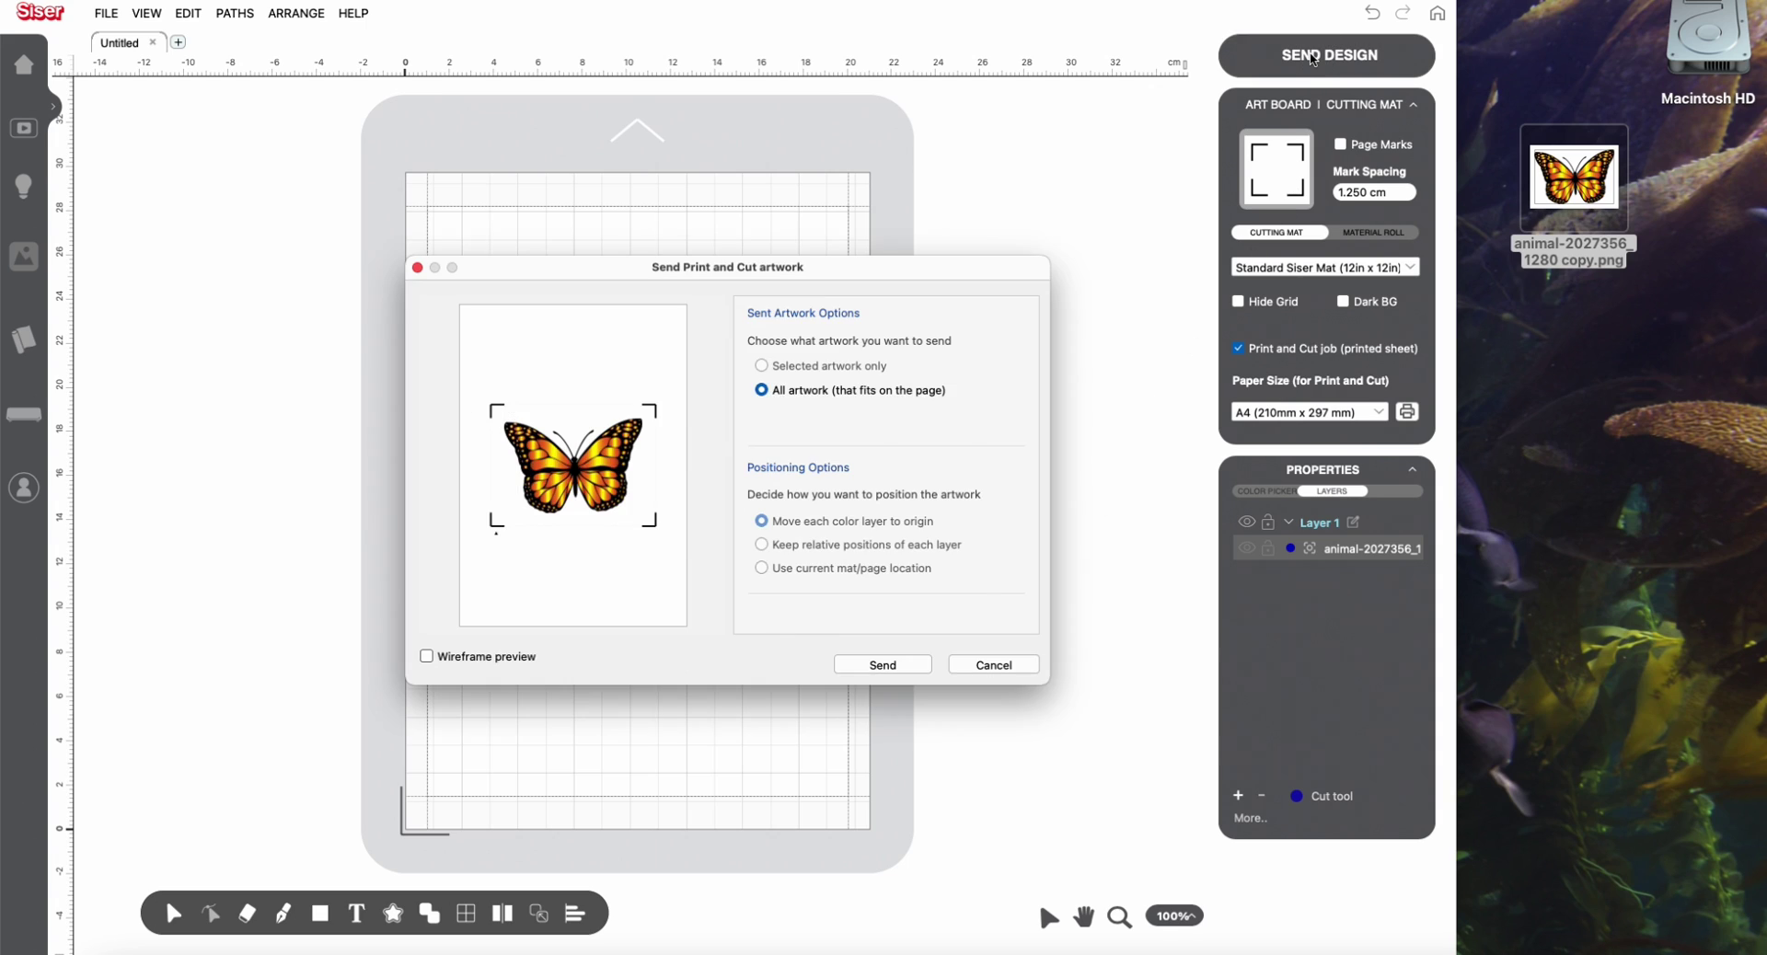
pyautogui.click(905, 665)
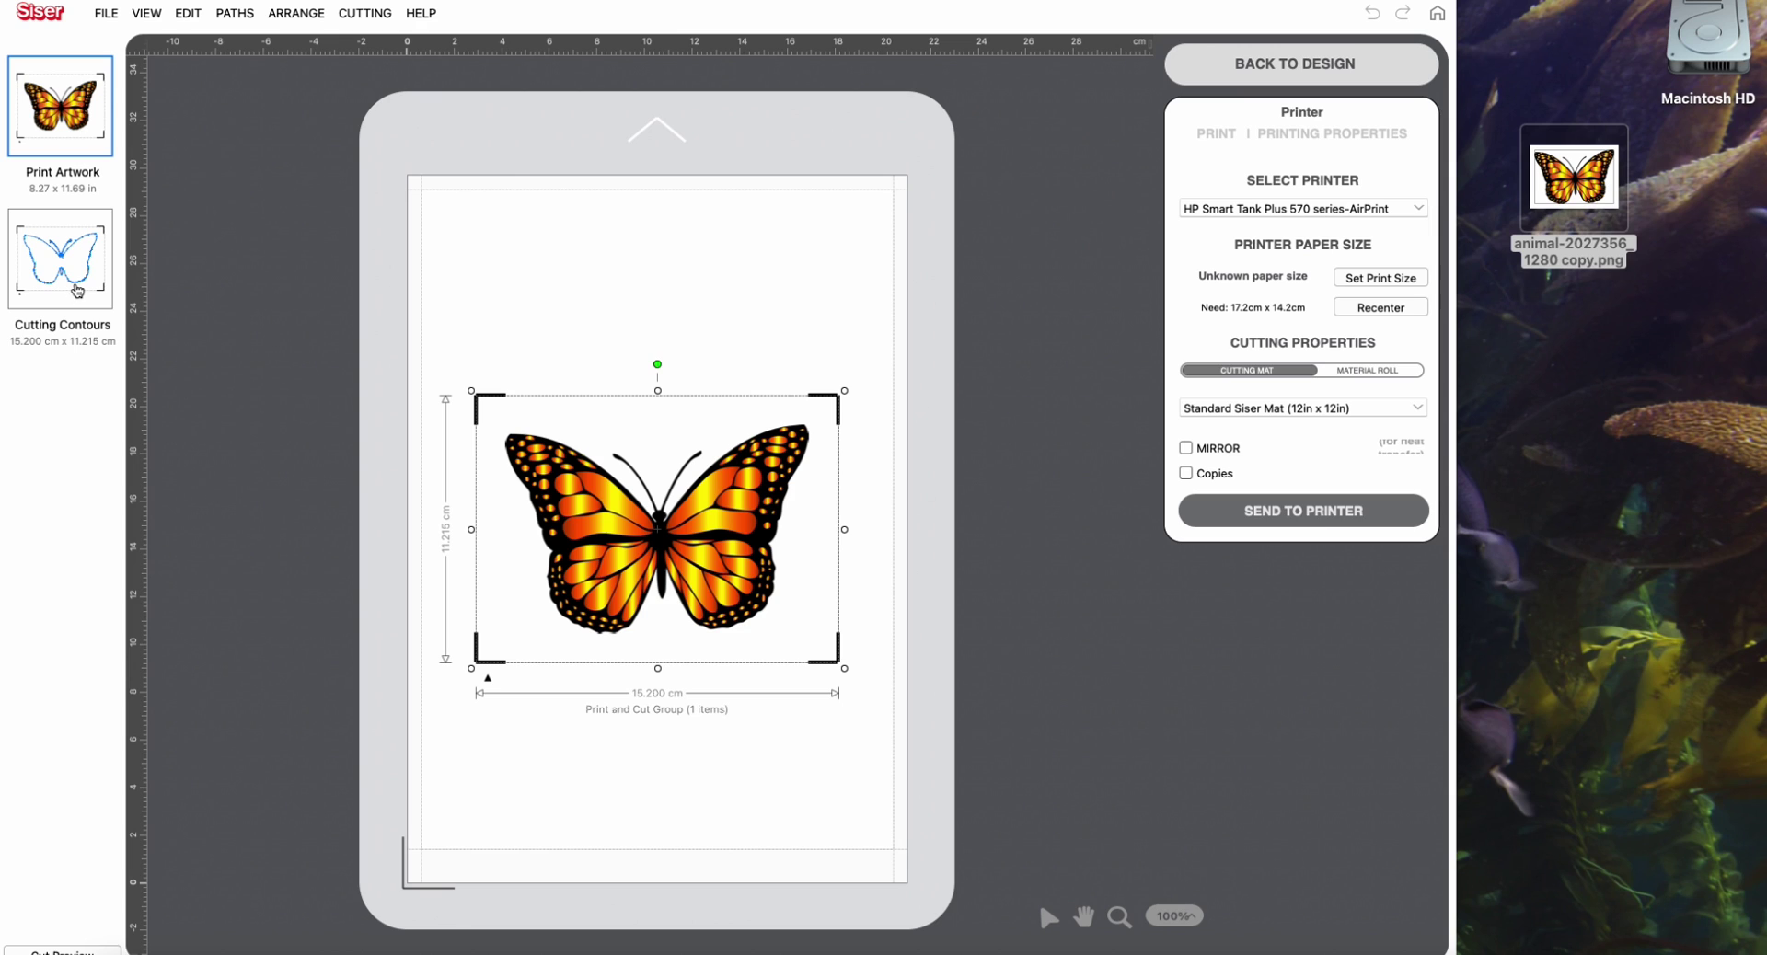
pyautogui.click(1219, 67)
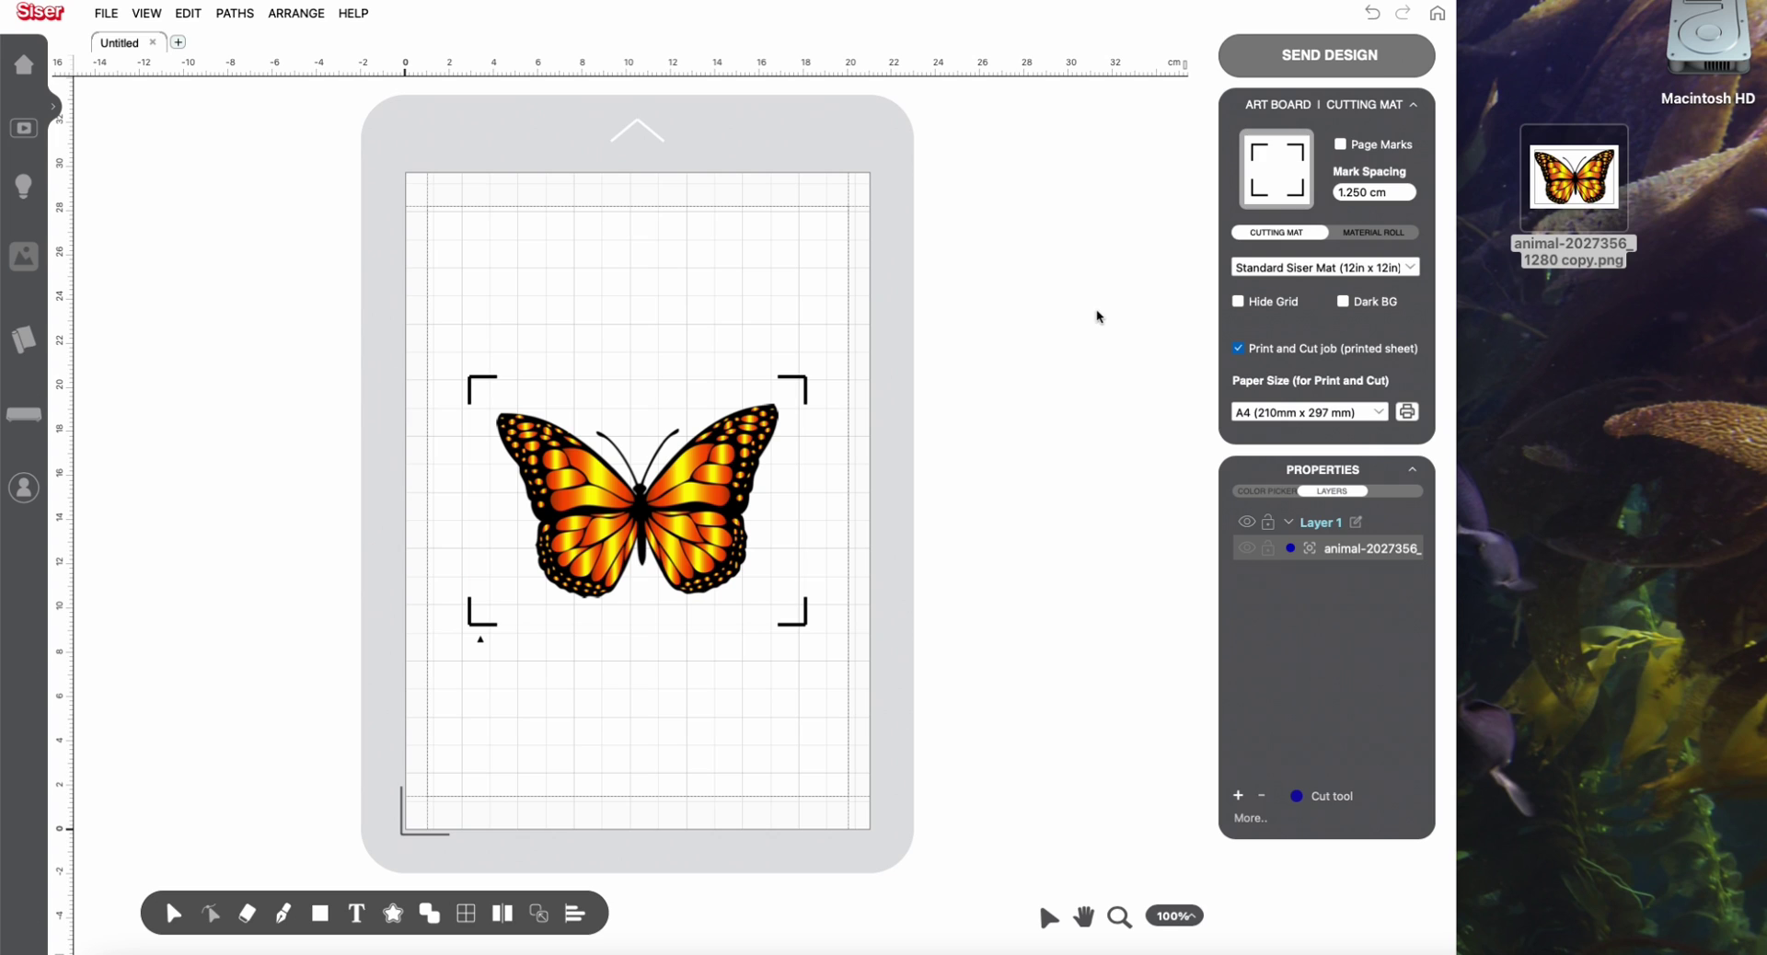
# Save the butterfly design as test.lds on the Desktop
pyautogui.click(108, 15)
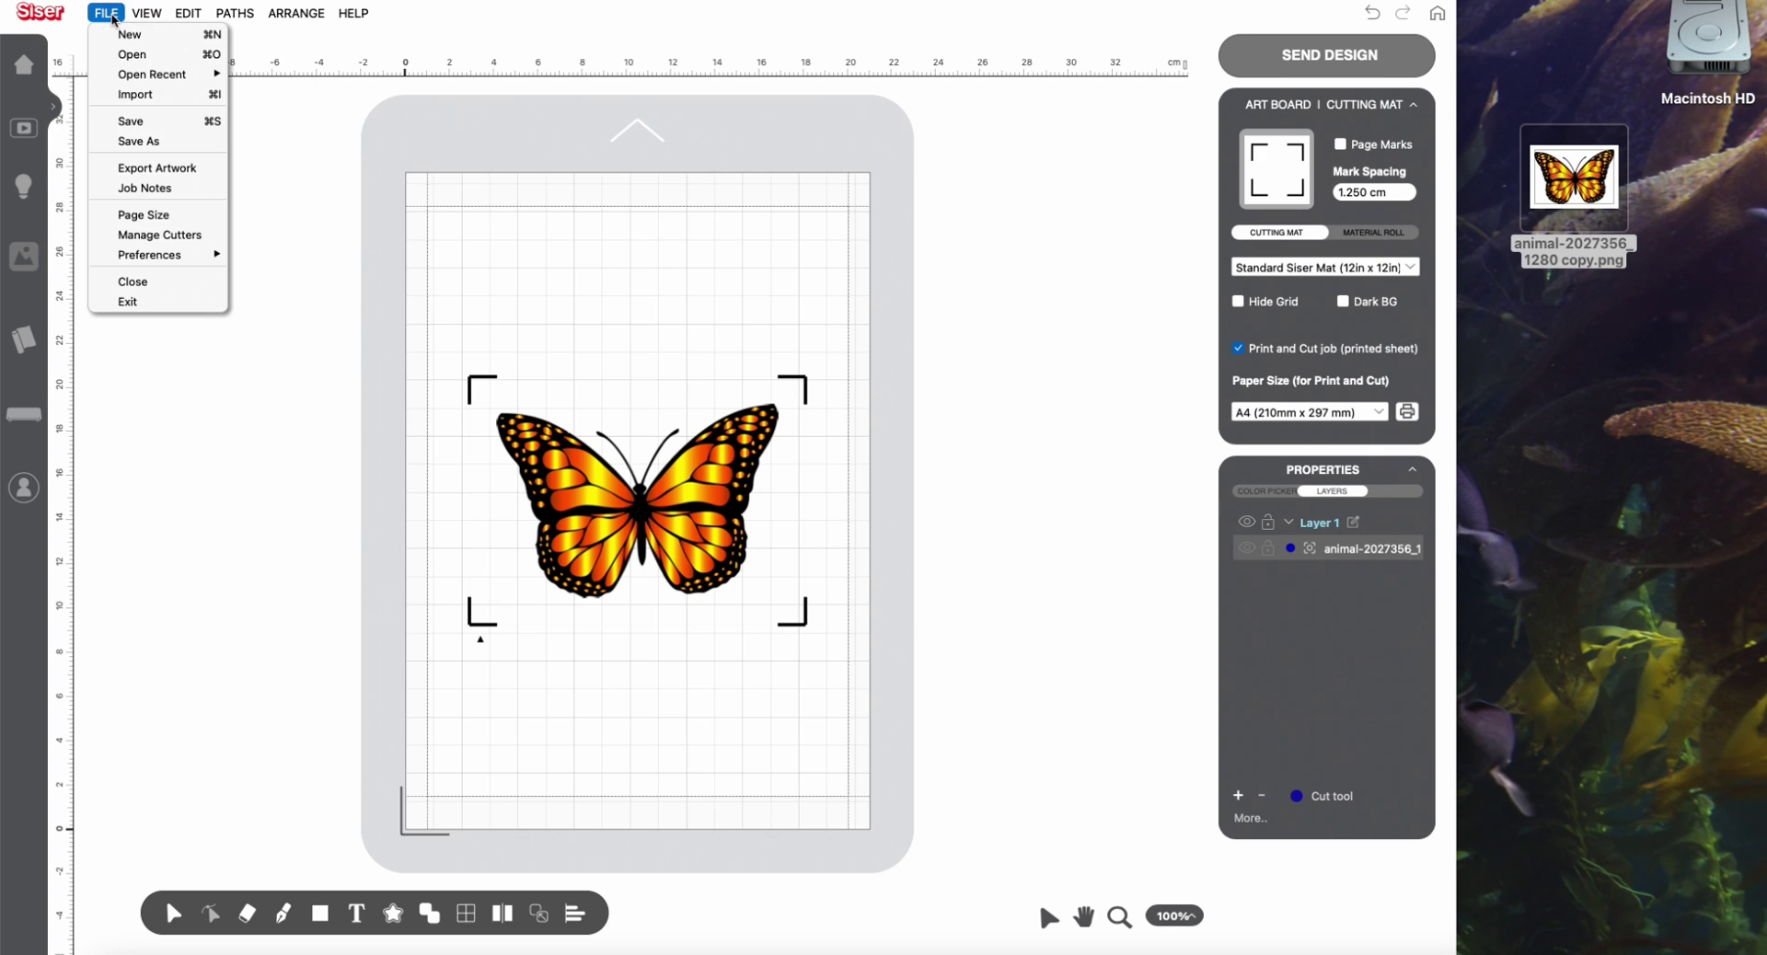
pyautogui.click(140, 142)
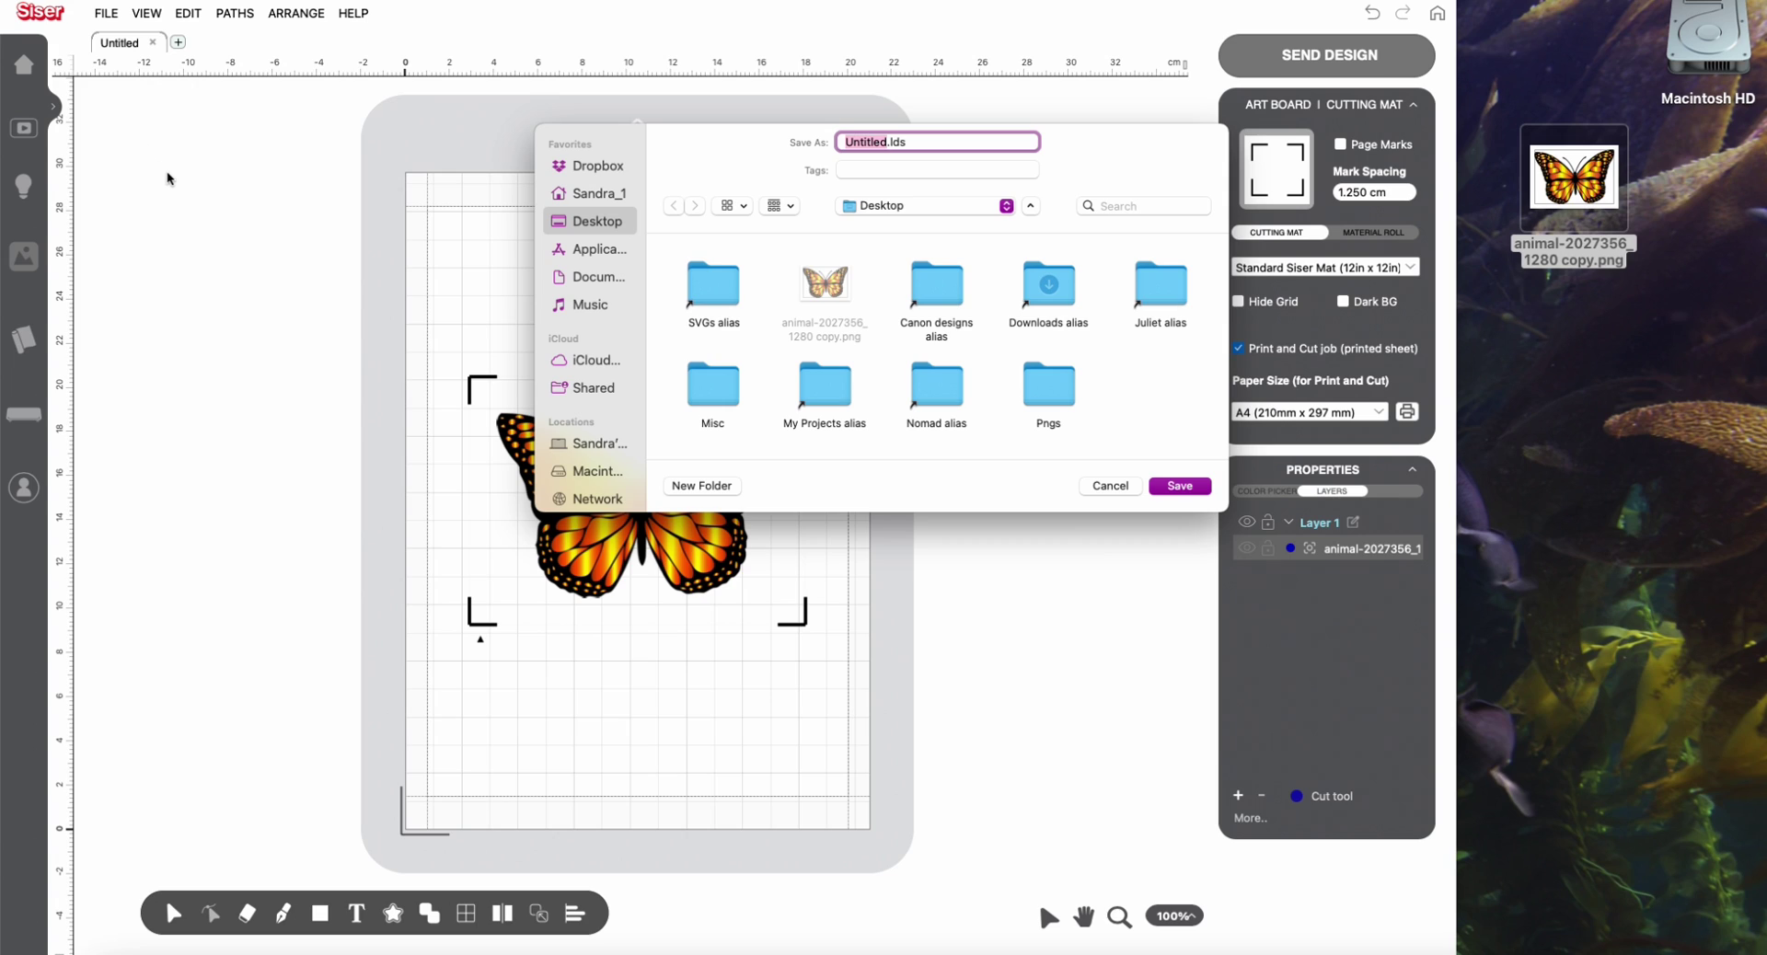
pyautogui.write('tes')
pyautogui.write('t')
pyautogui.click(1182, 488)
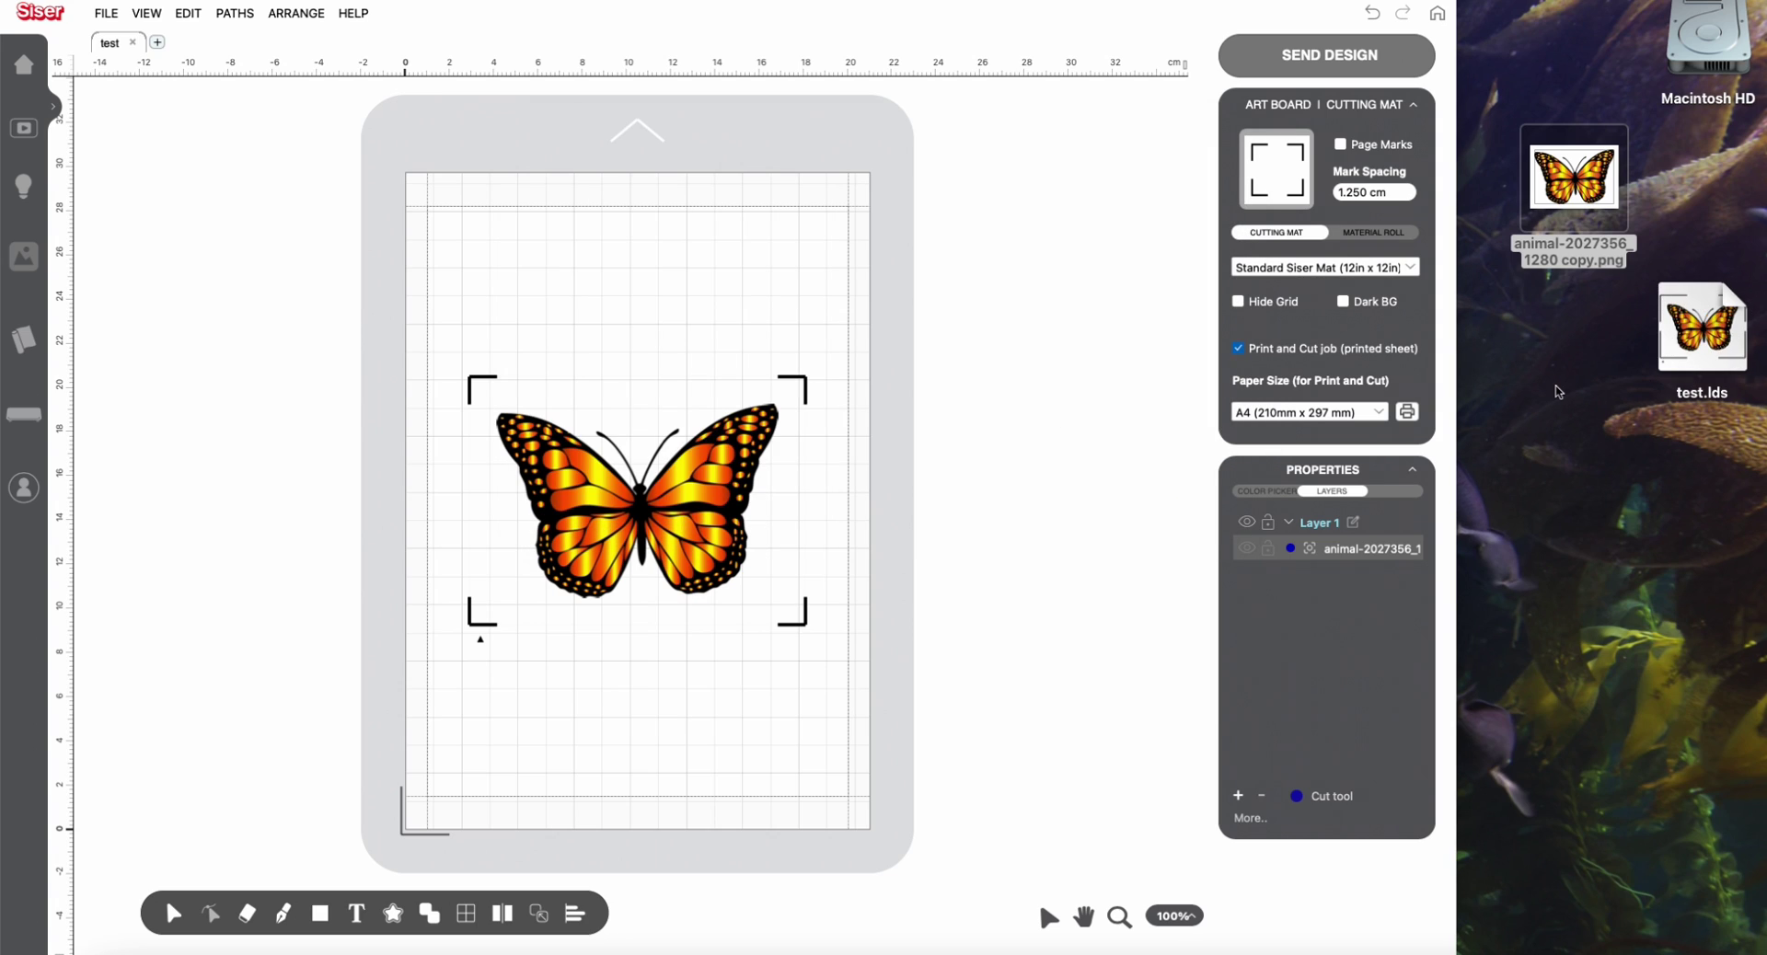
# Cancel an accidentally opened Save dialog and return to the File menu
pyautogui.click(108, 15)
pyautogui.click(107, 15)
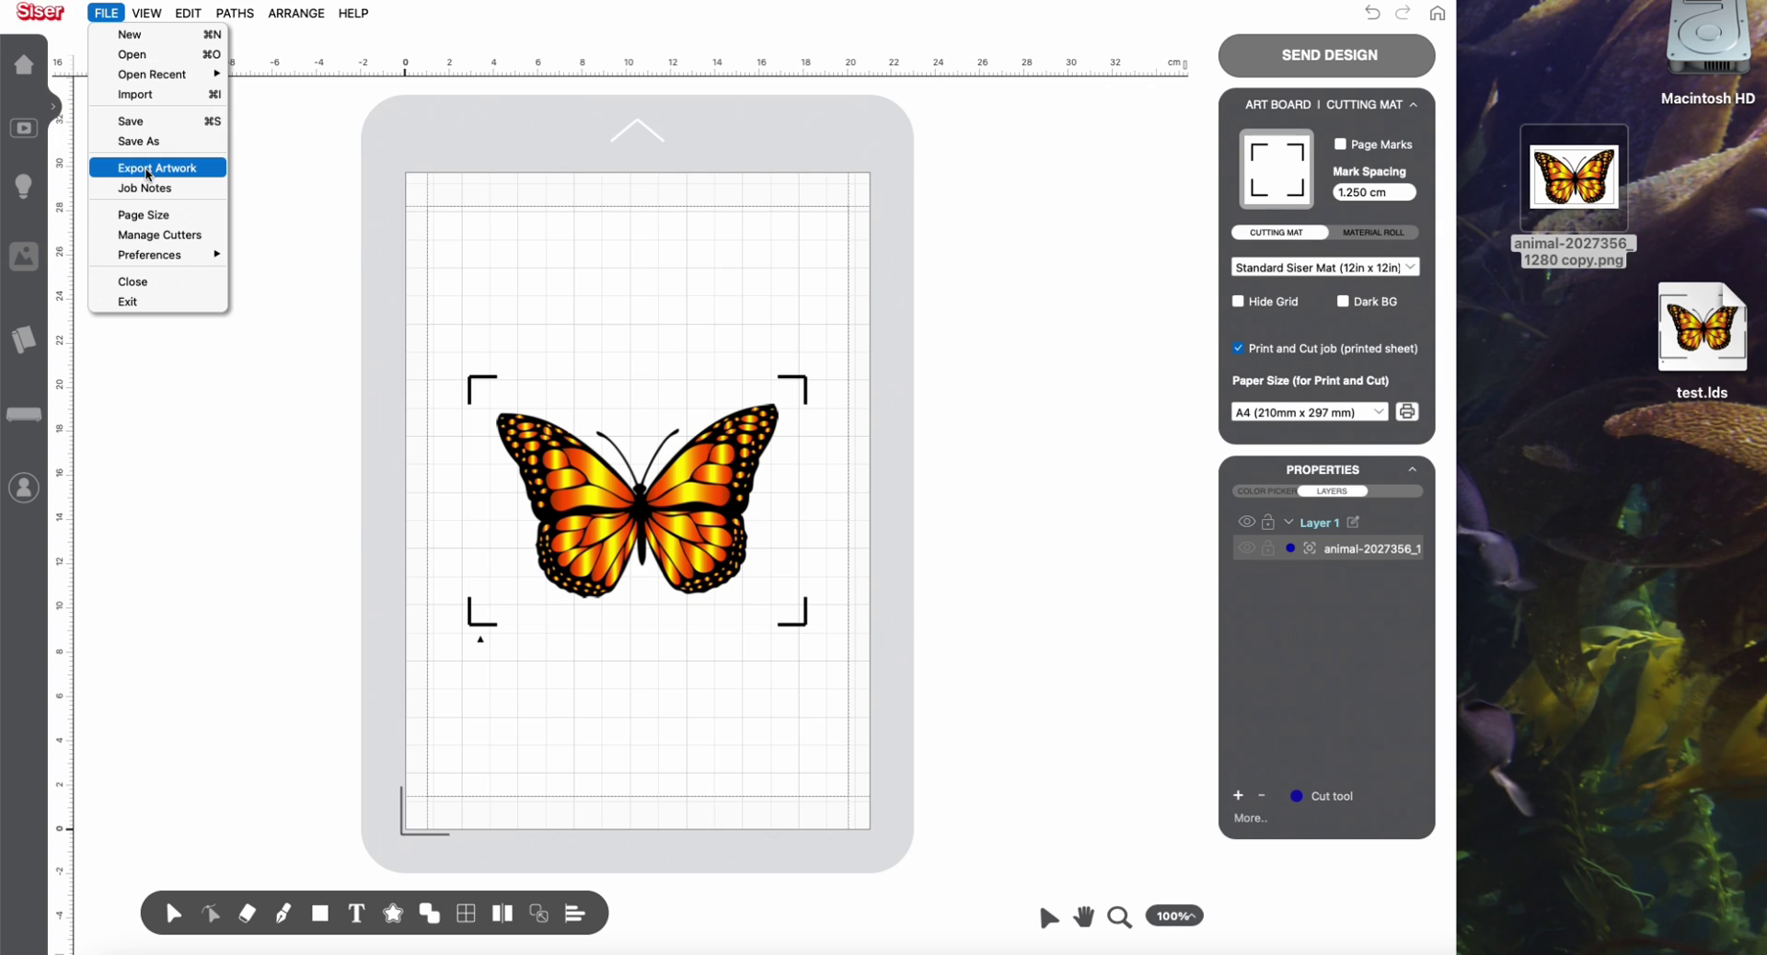
pyautogui.click(138, 140)
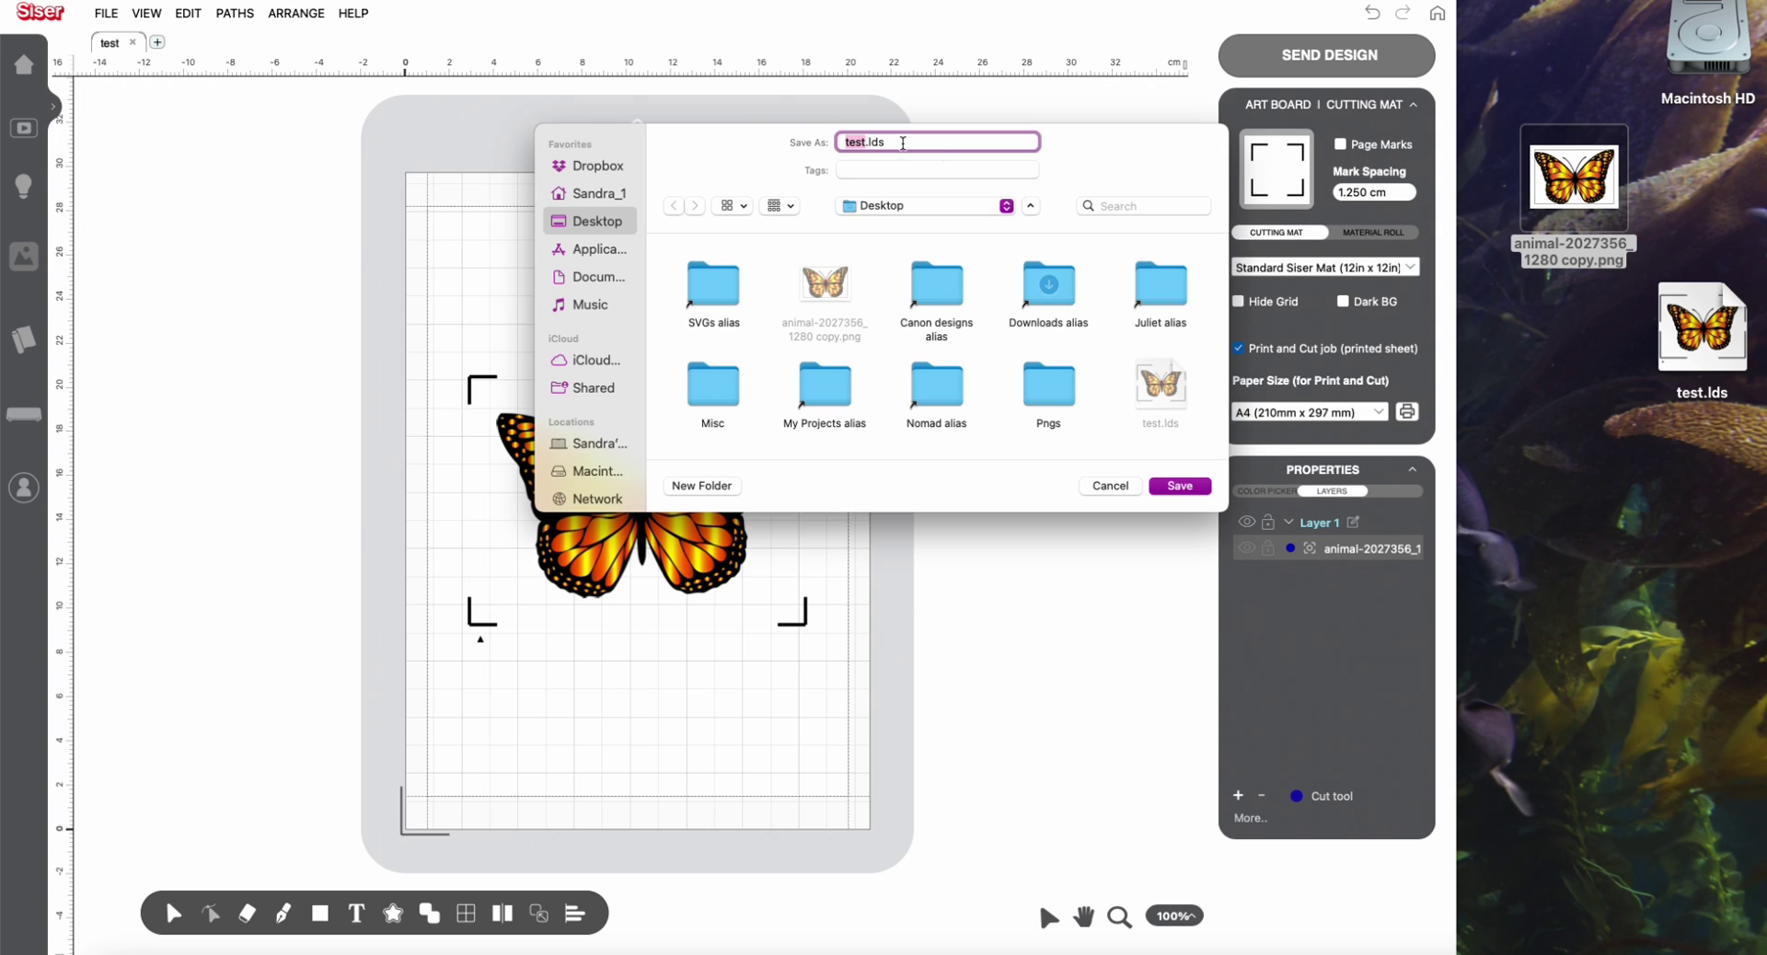
pyautogui.click(1120, 487)
pyautogui.click(107, 13)
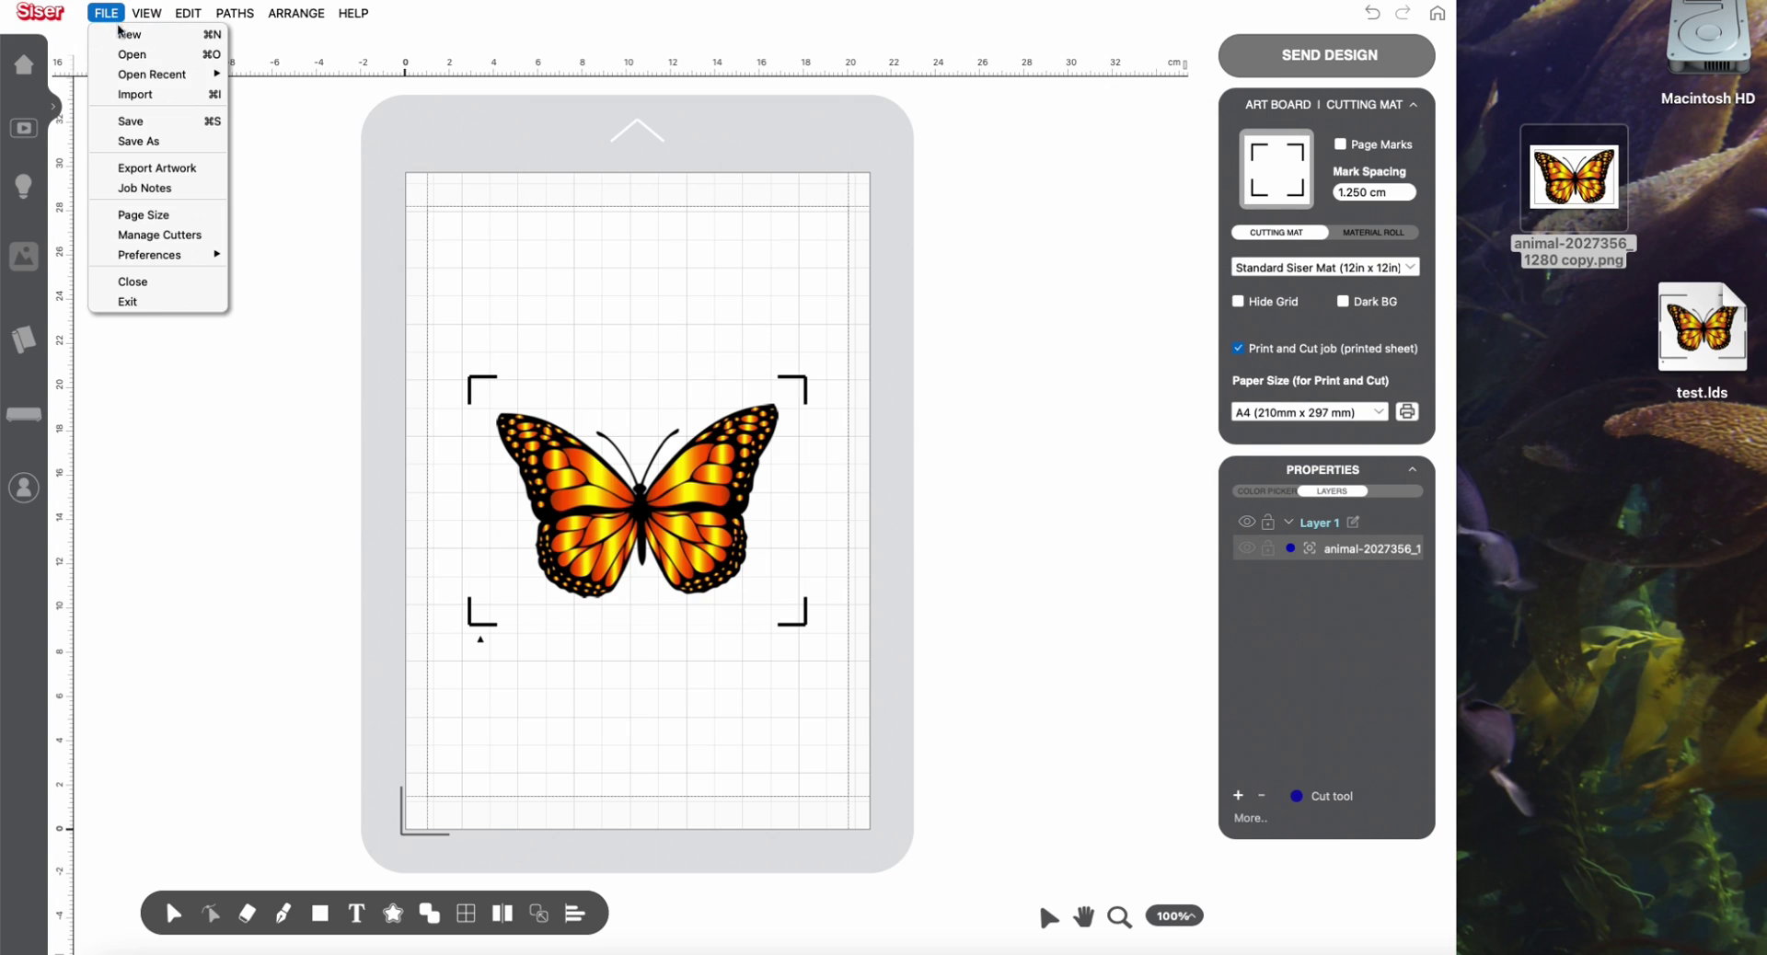
# Export all artwork as an editable SVG named Untitled.svg on the Desktop
pyautogui.click(147, 170)
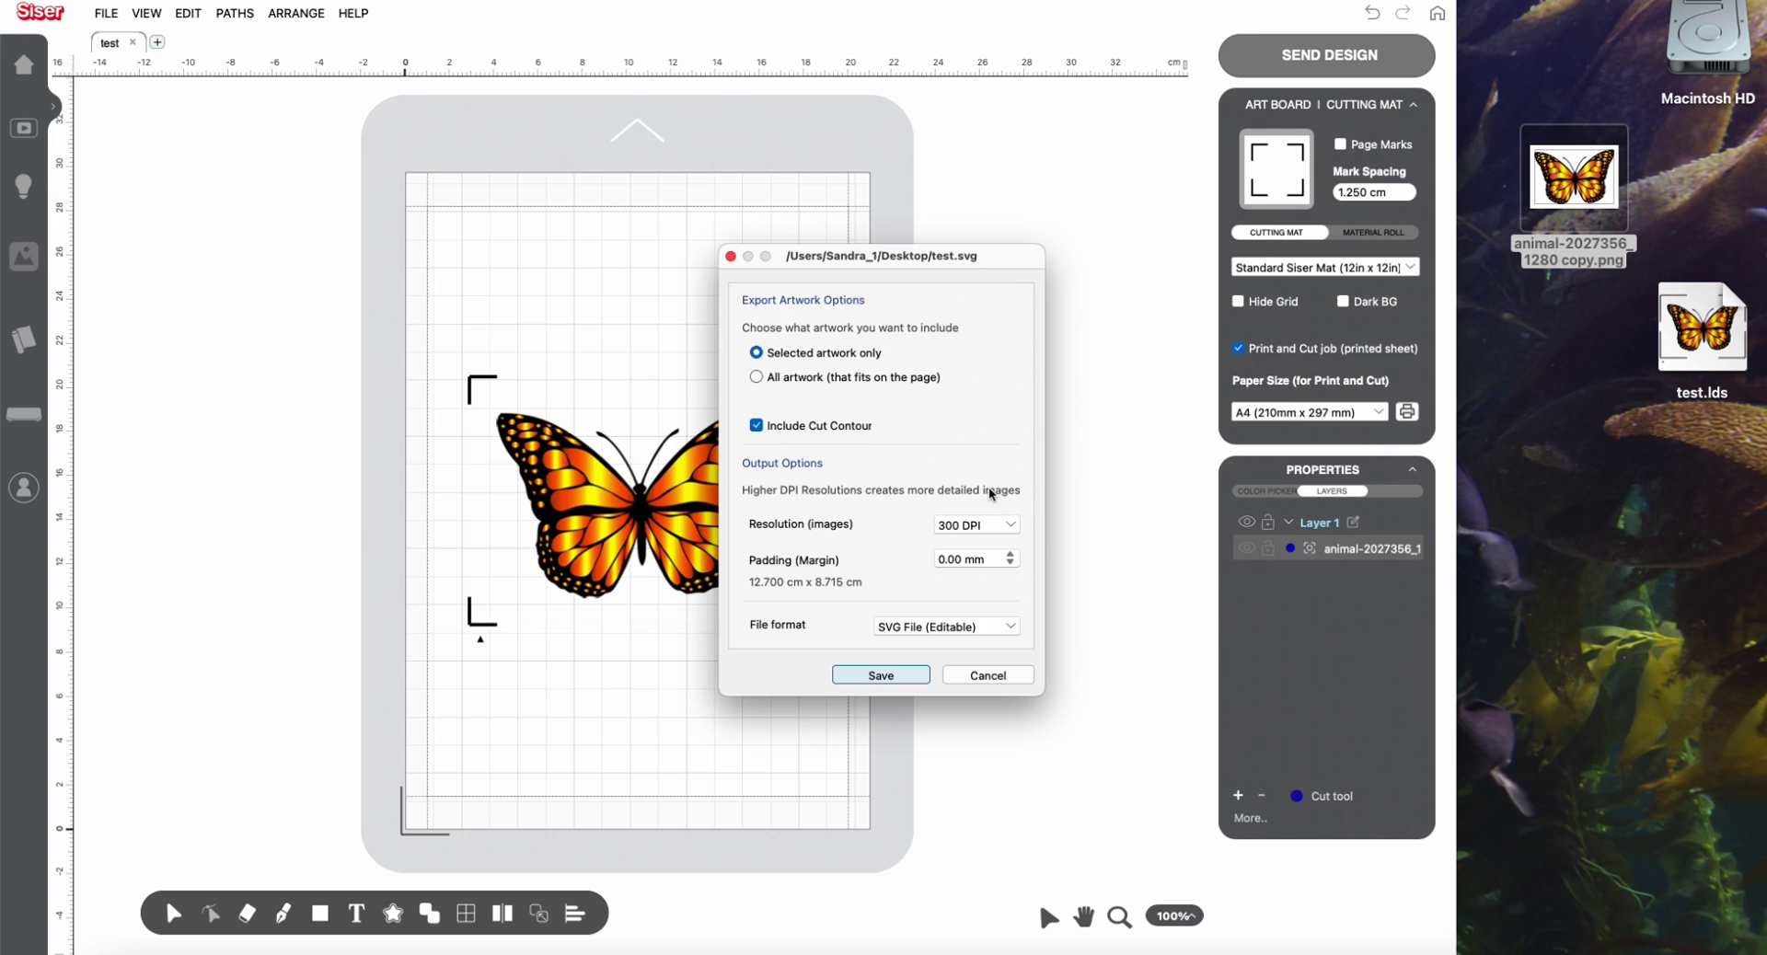
pyautogui.click(757, 377)
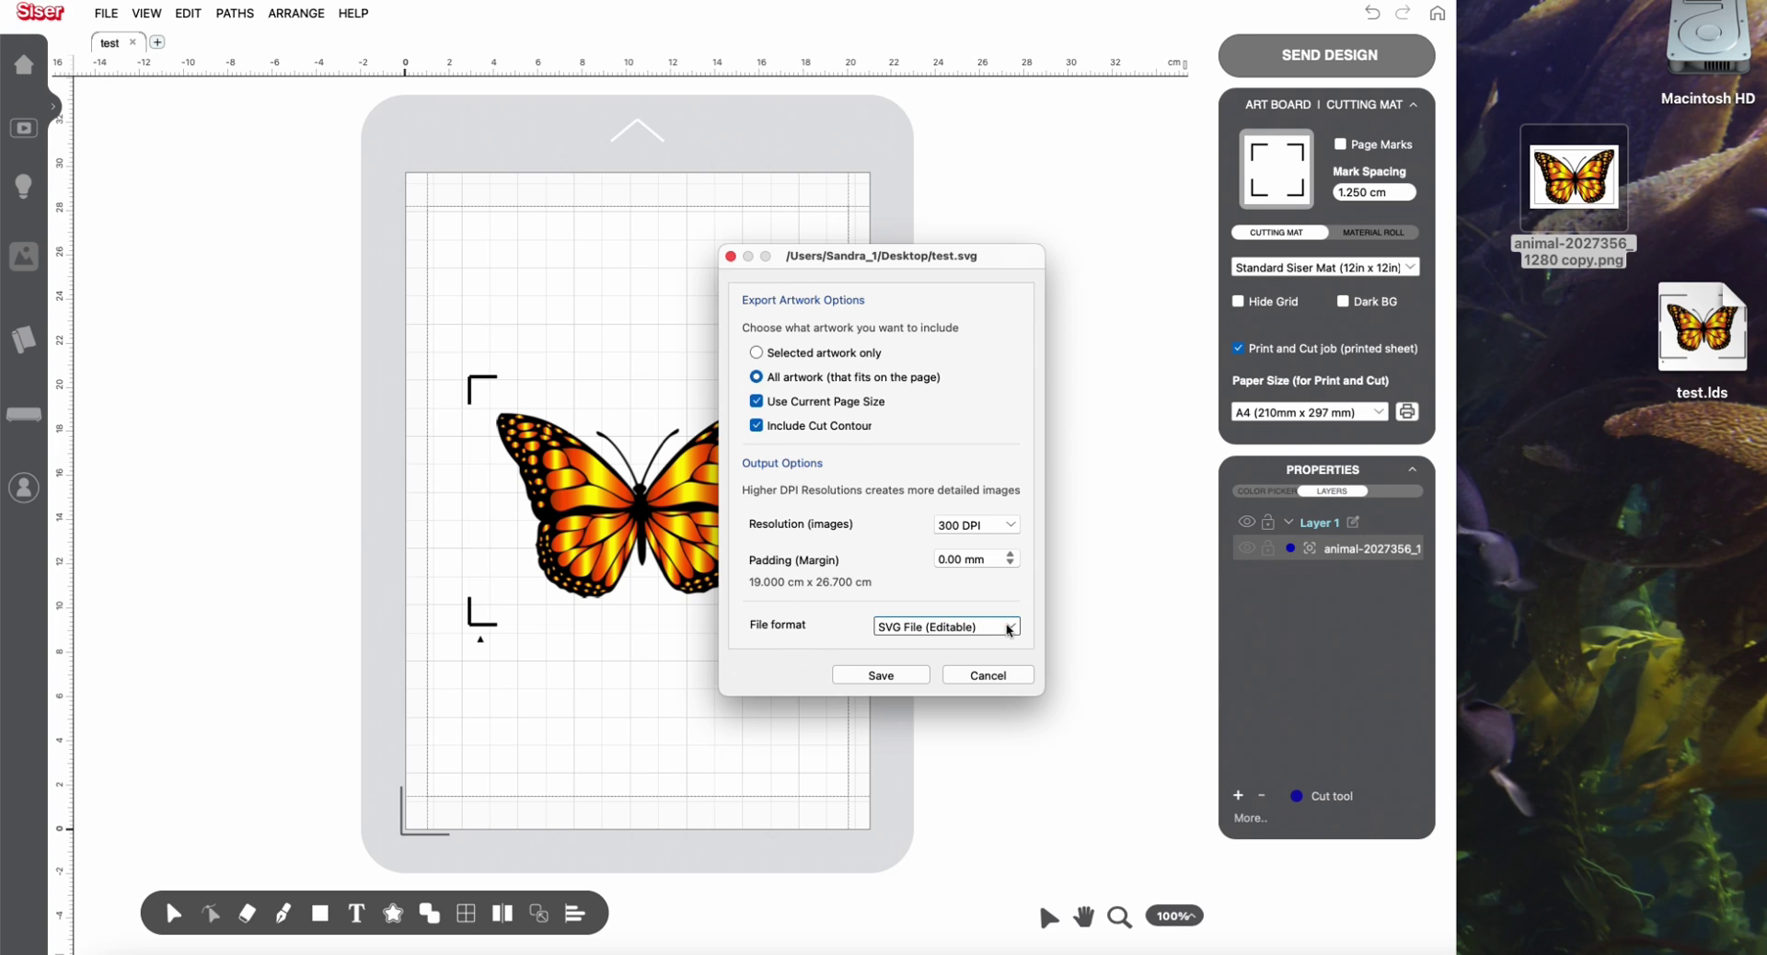
pyautogui.click(1012, 632)
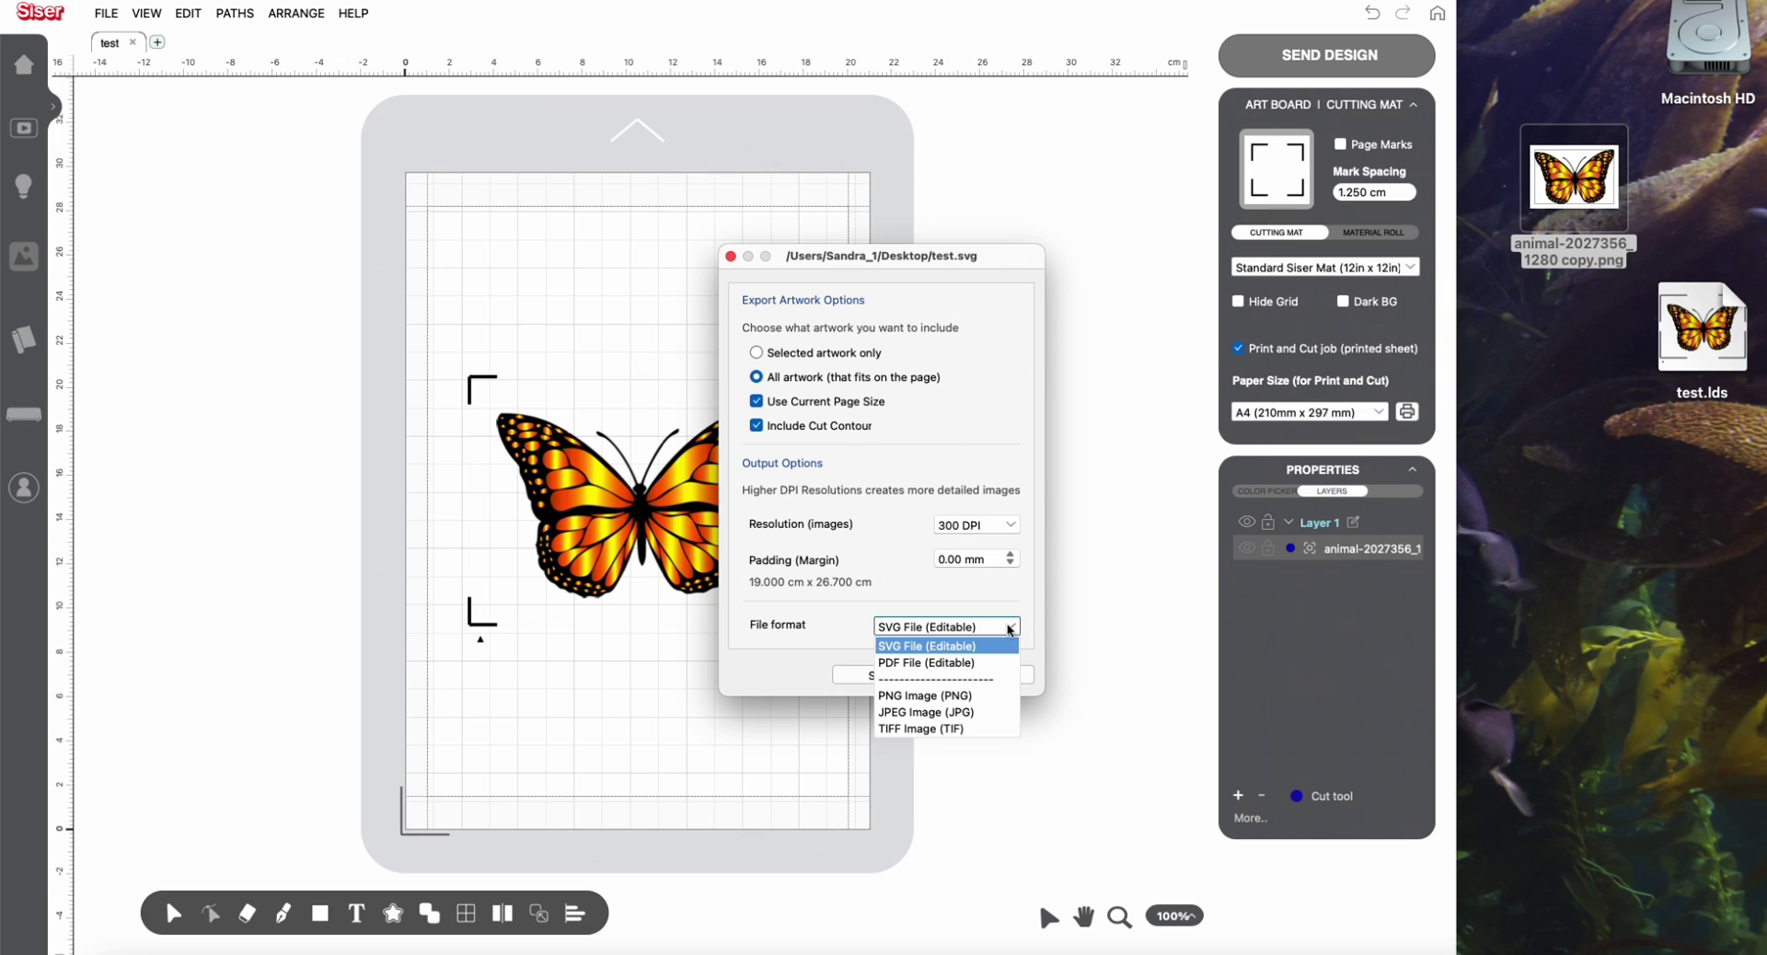
pyautogui.click(1007, 628)
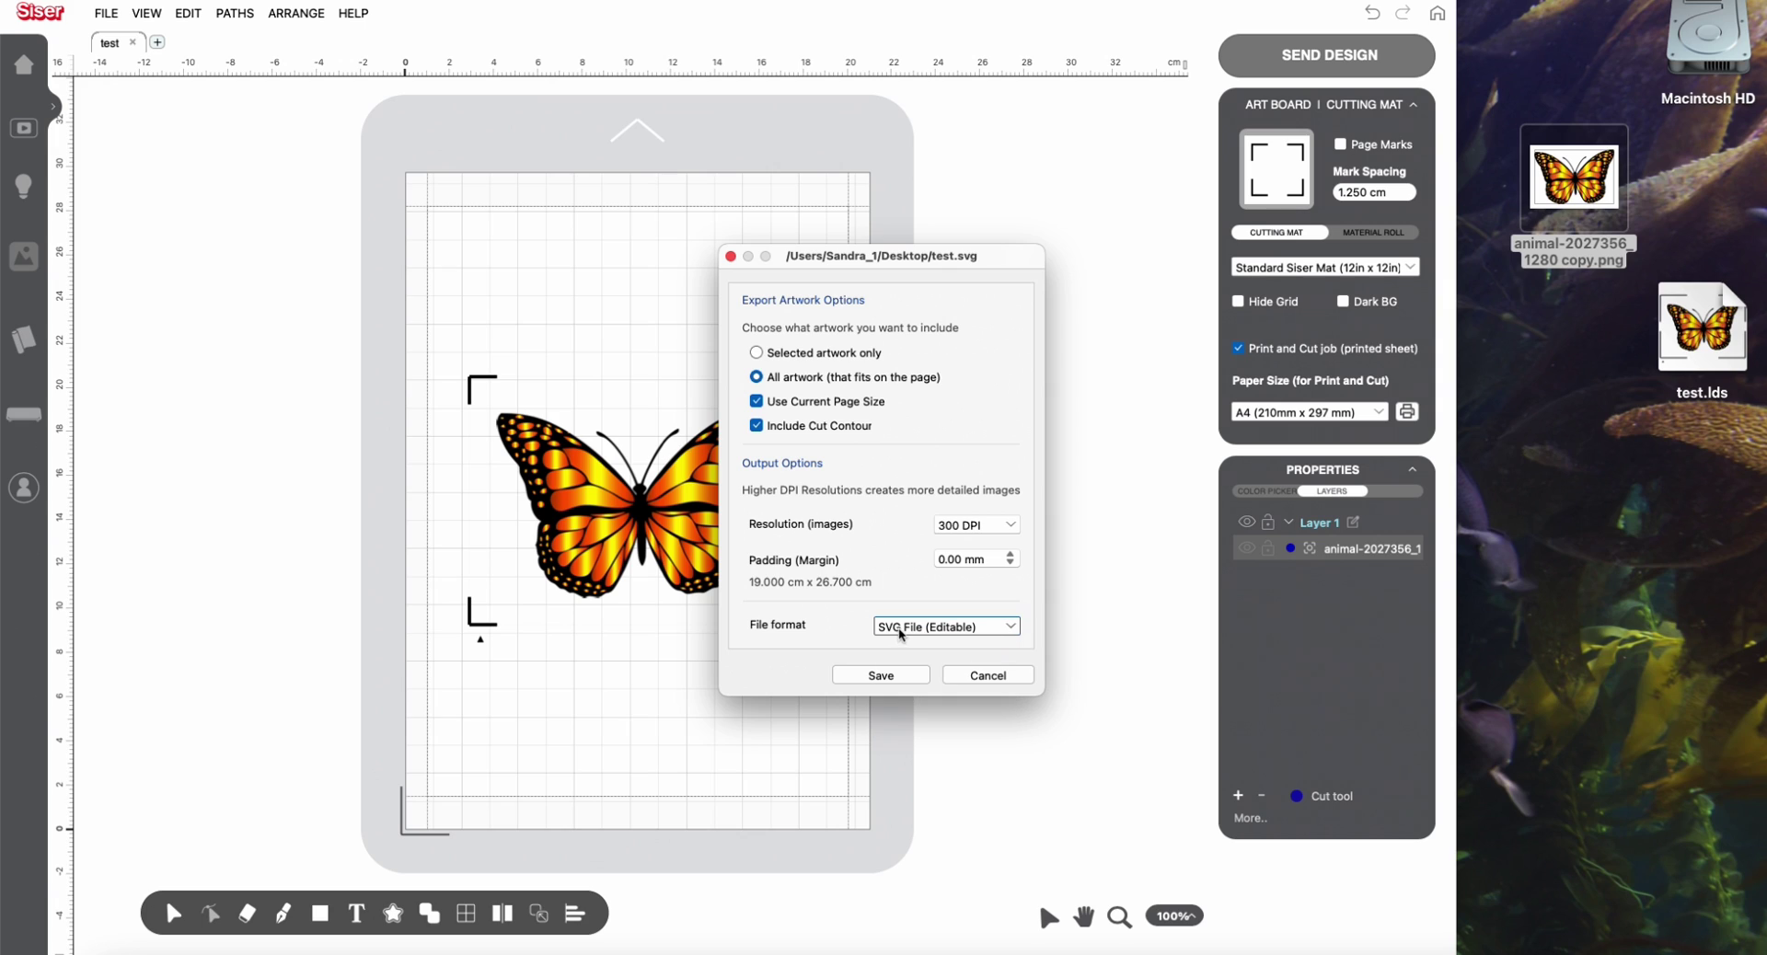
pyautogui.click(890, 679)
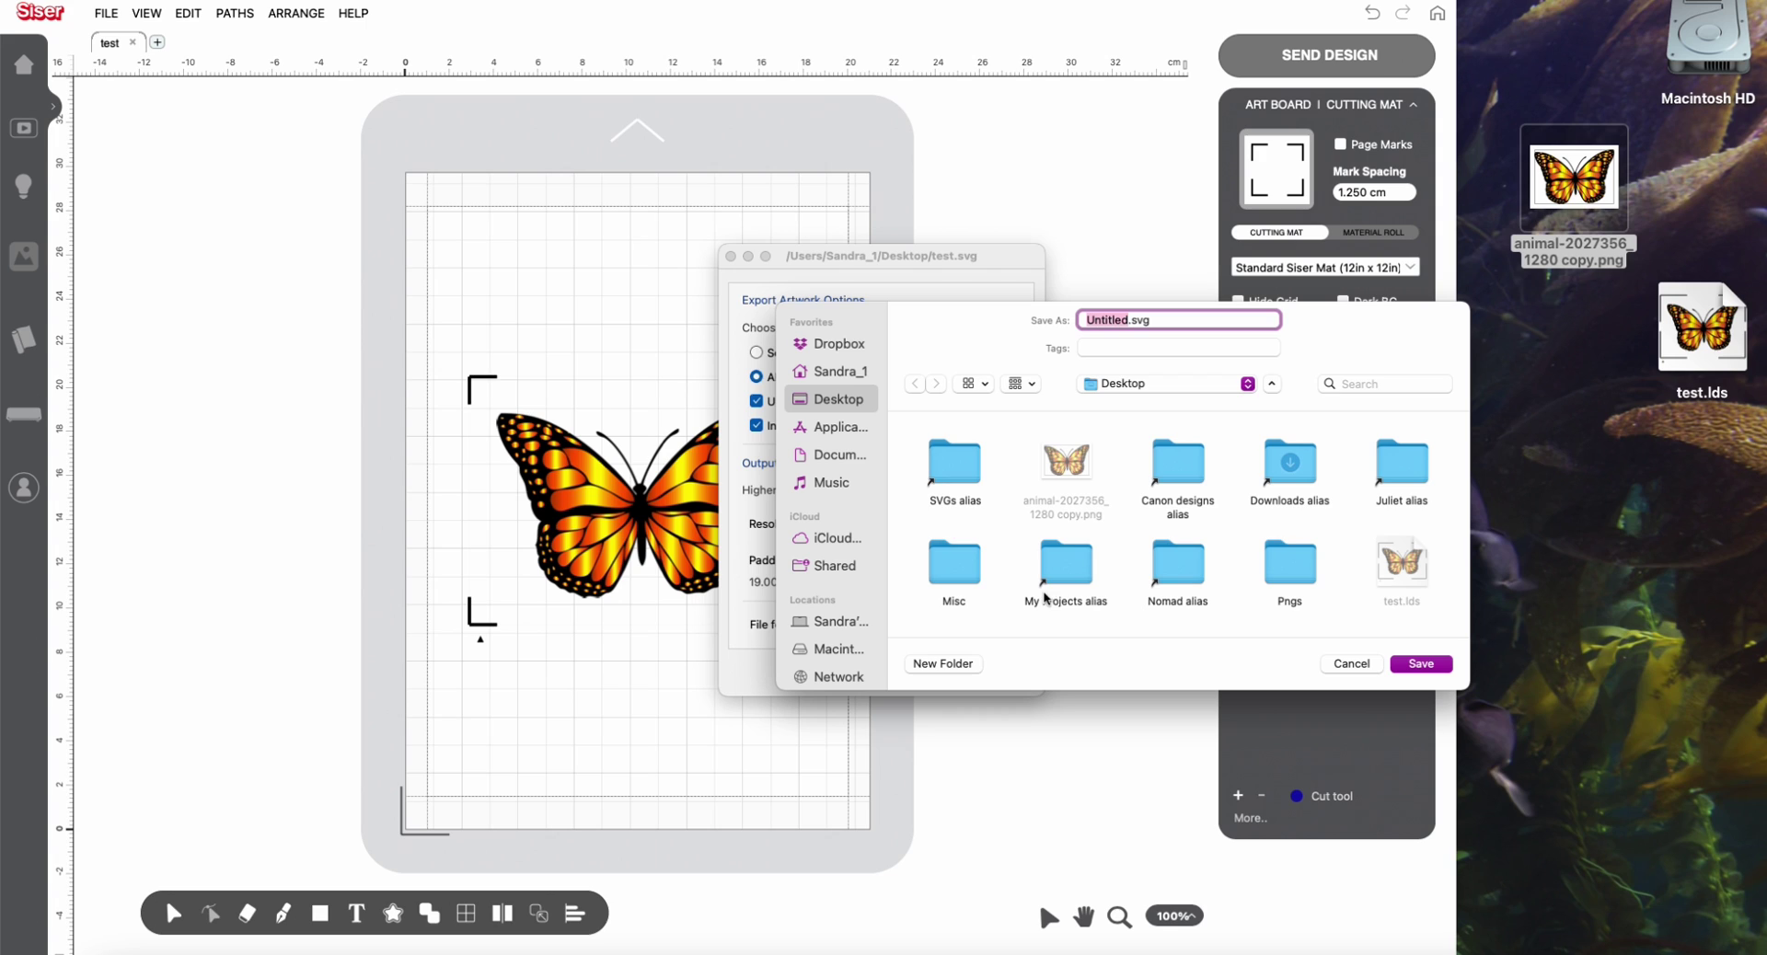
pyautogui.click(1420, 663)
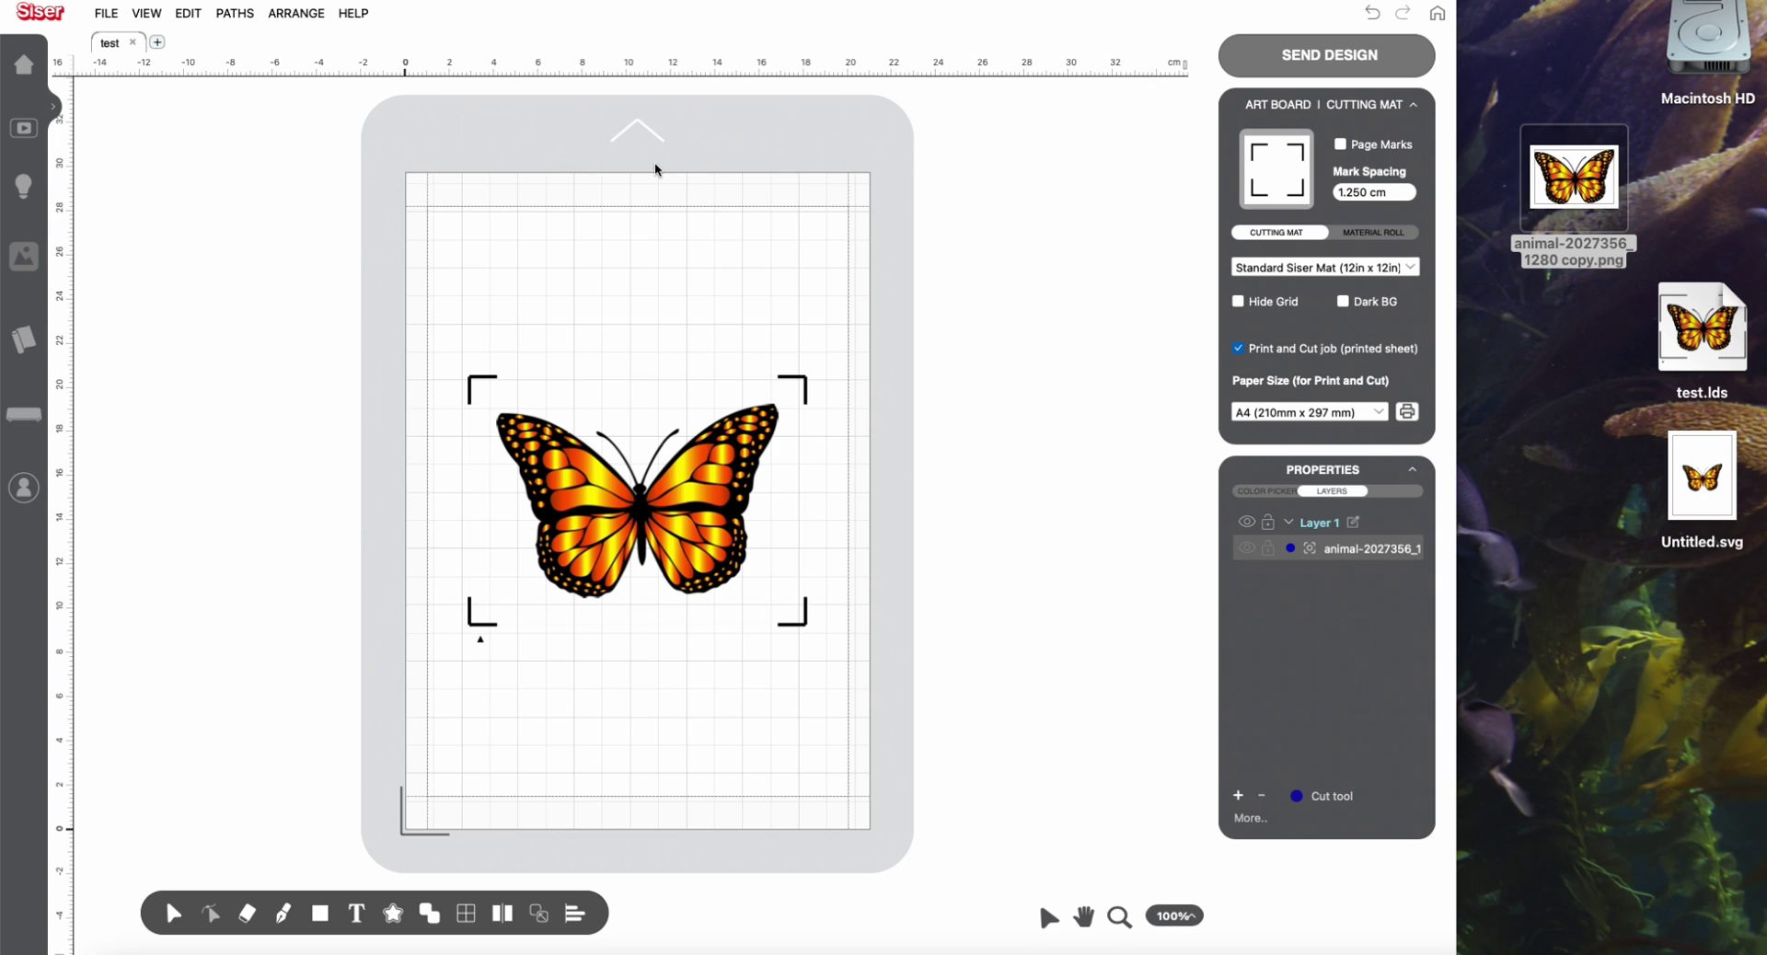
# Close the test tab, reopen test.lds from the Desktop, and begin sending the design
pyautogui.click(136, 44)
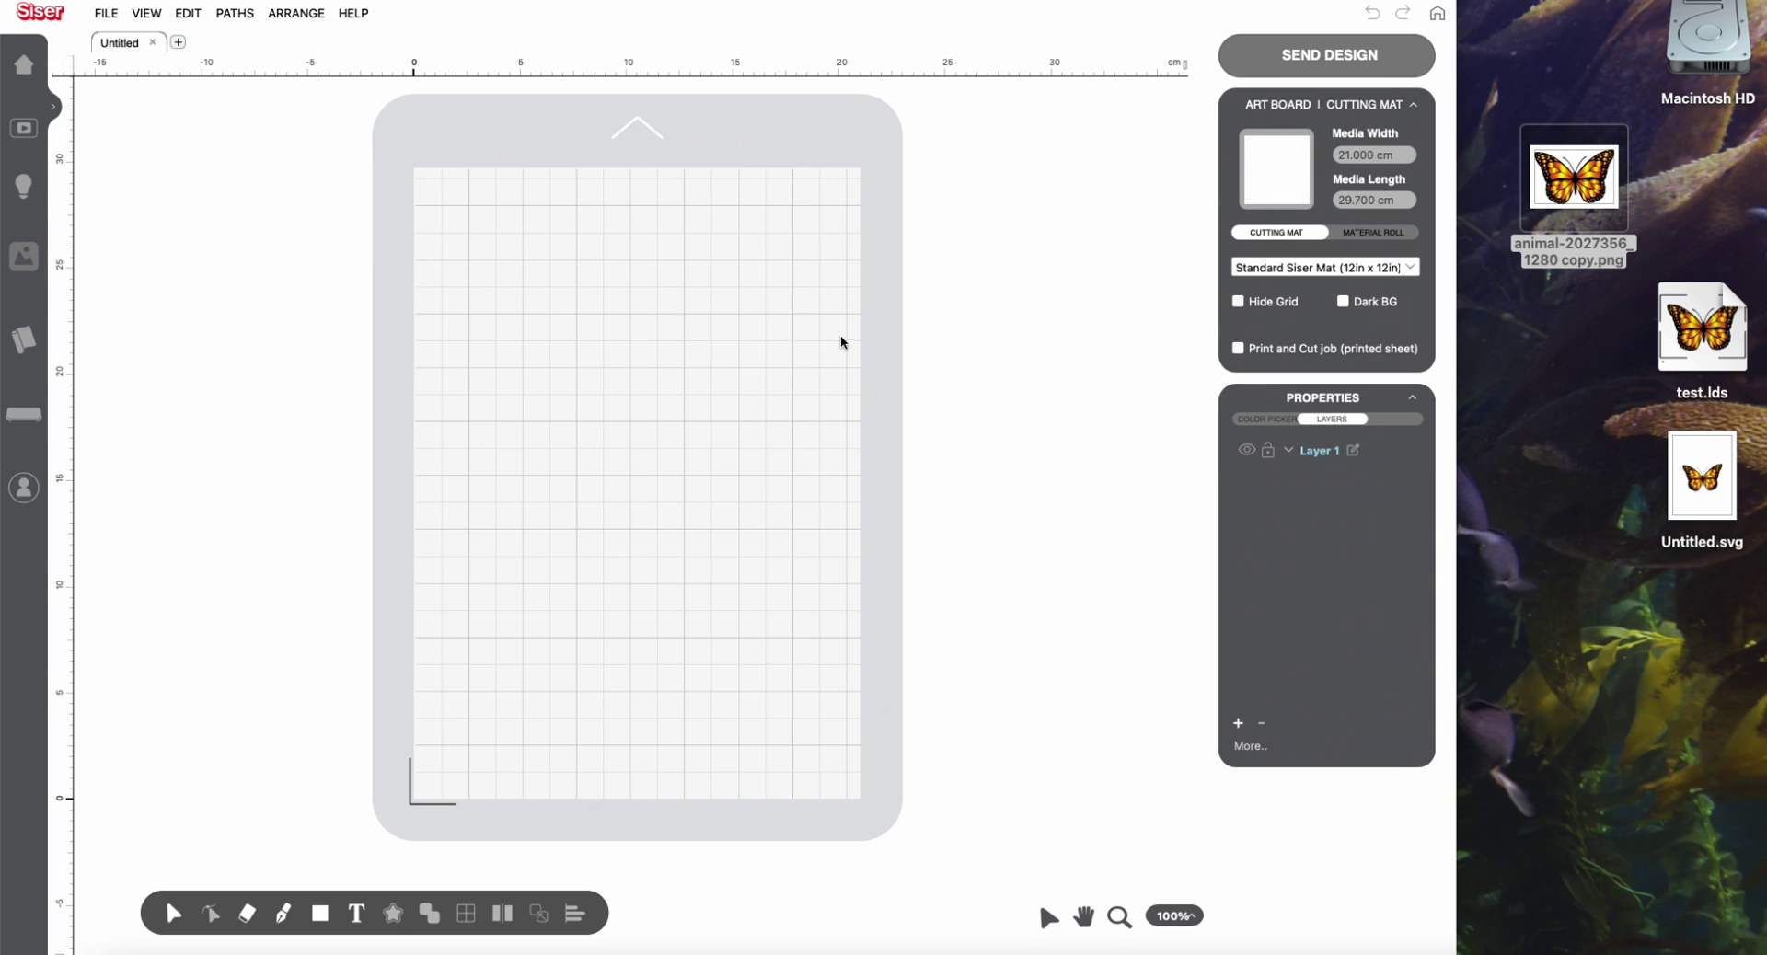
pyautogui.click(107, 14)
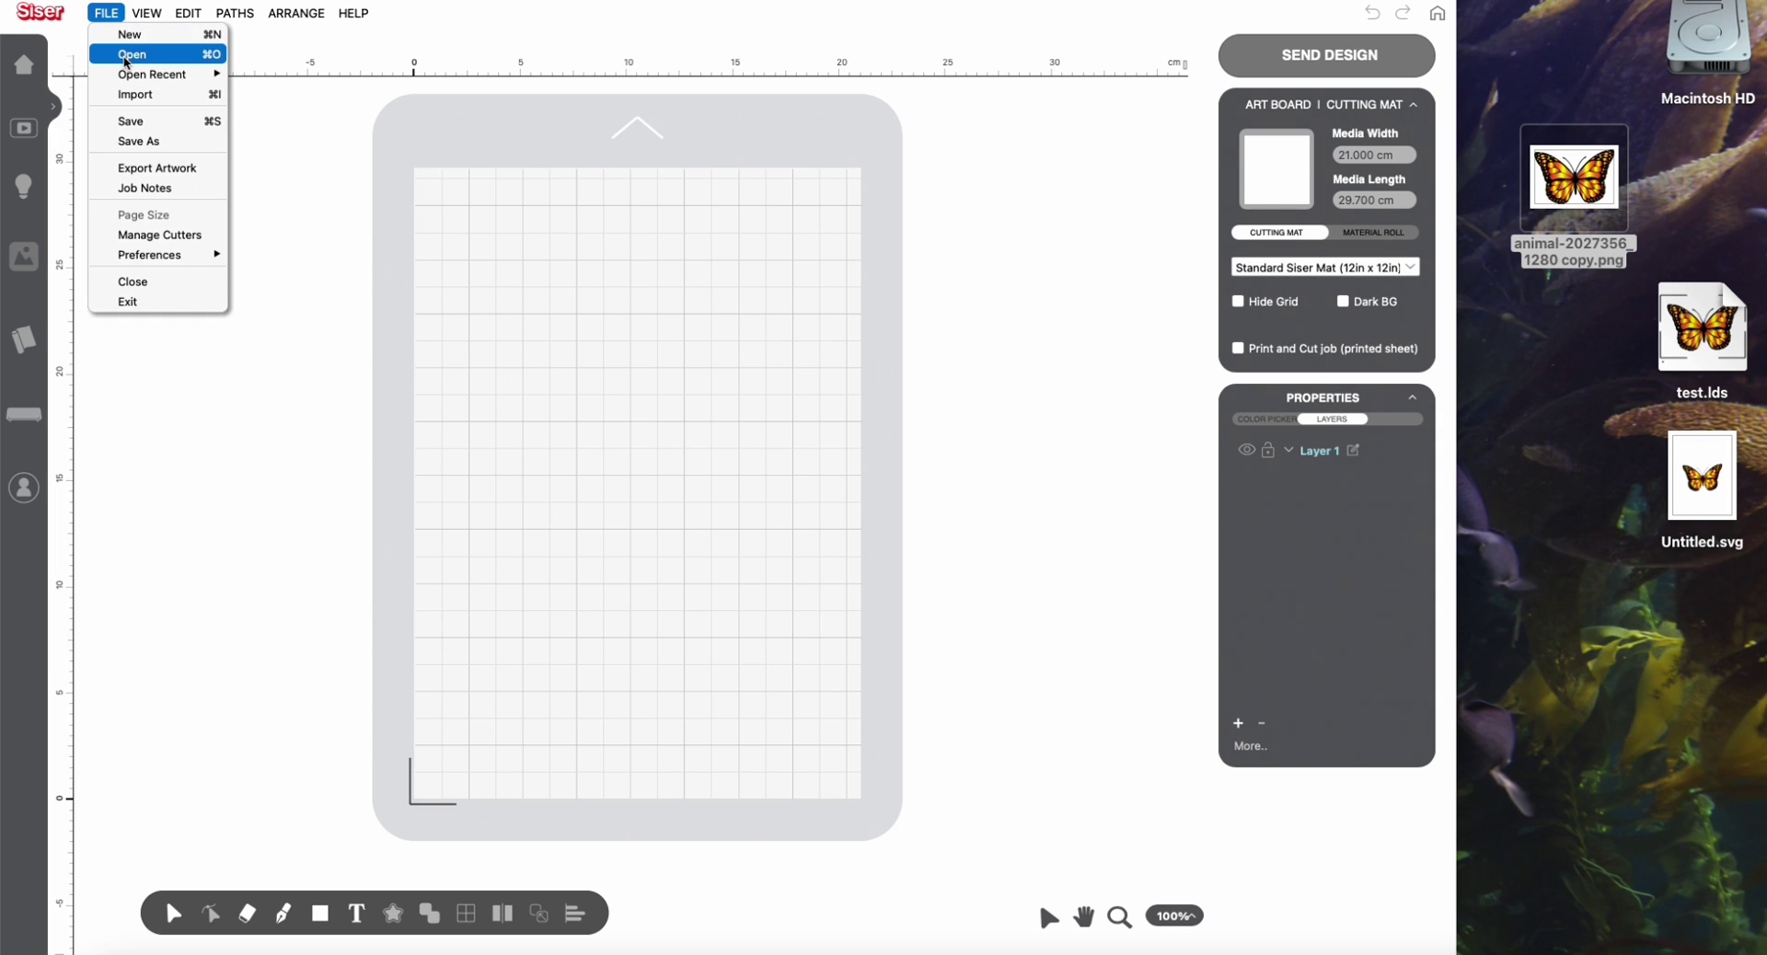
pyautogui.click(127, 56)
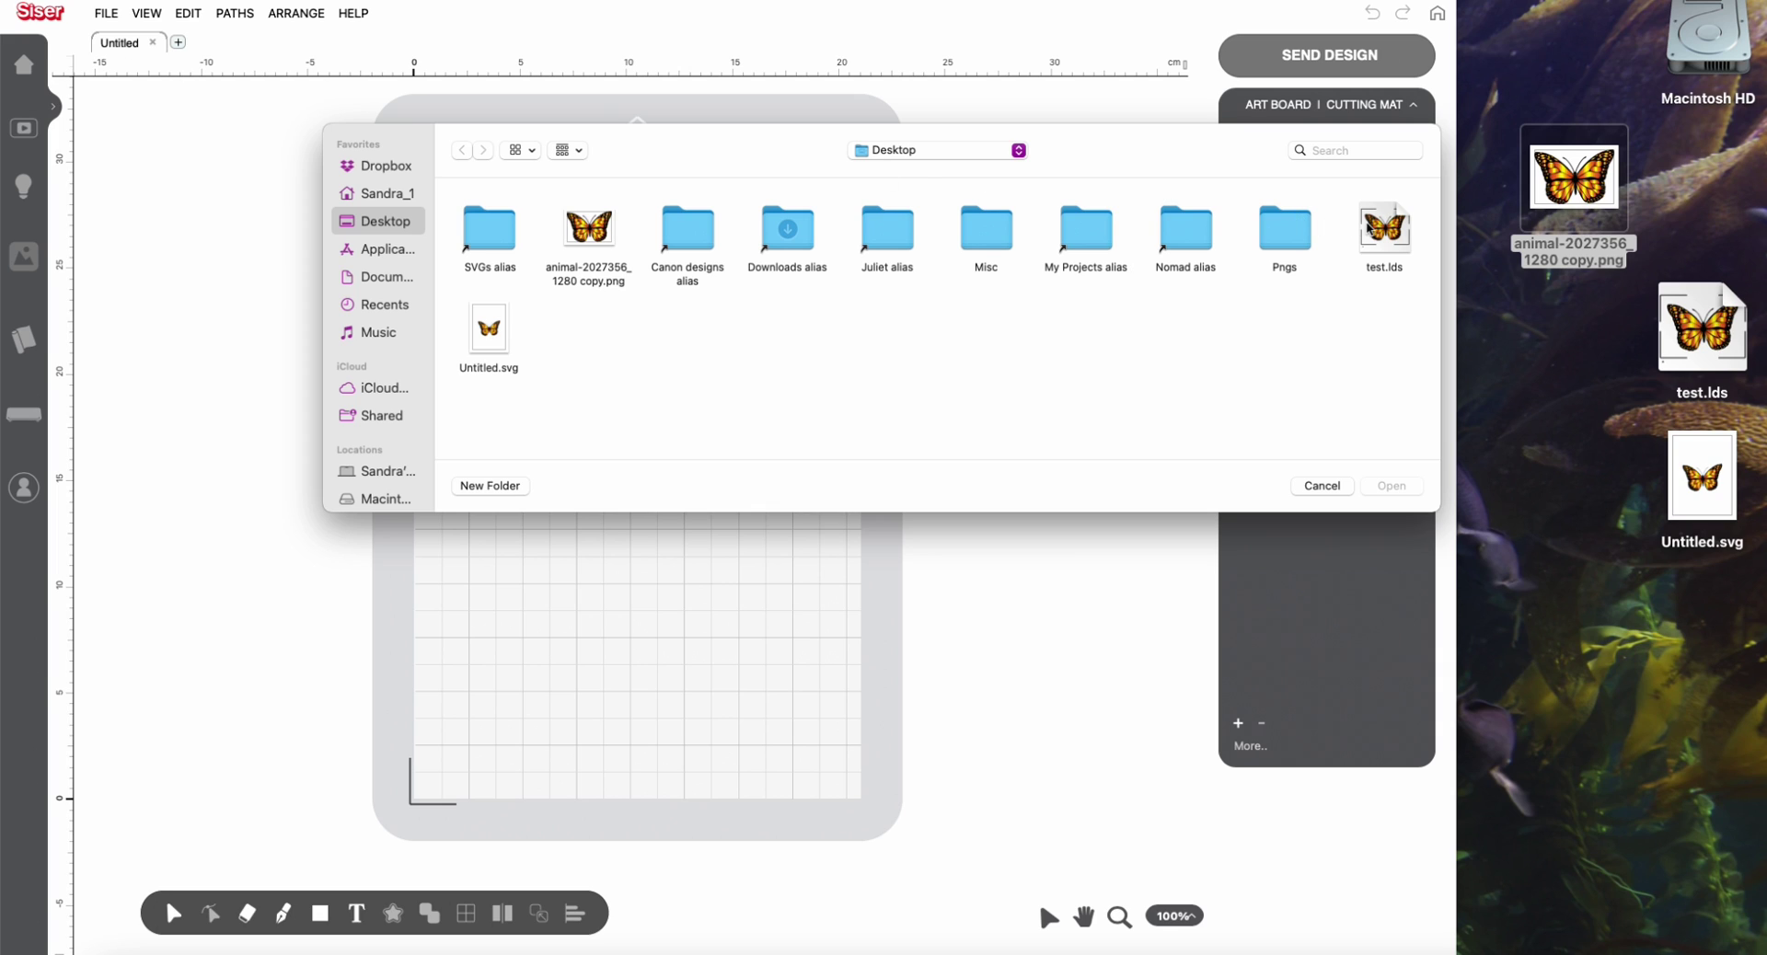
pyautogui.click(1378, 234)
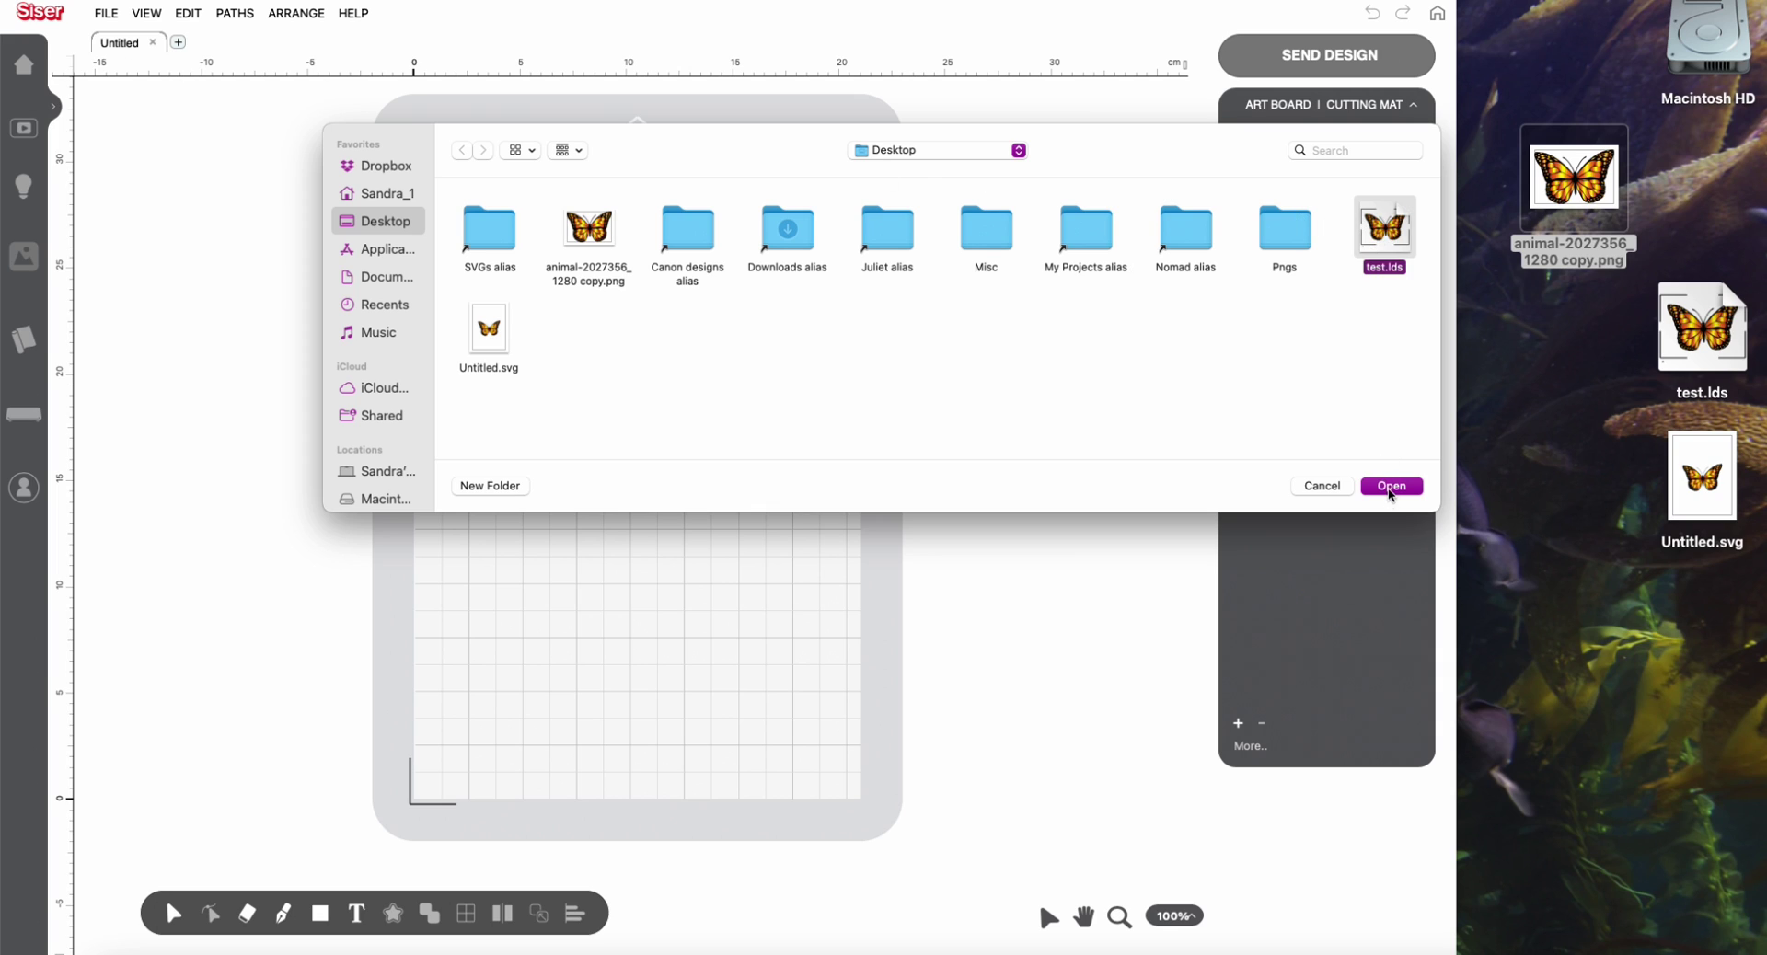
pyautogui.click(1391, 492)
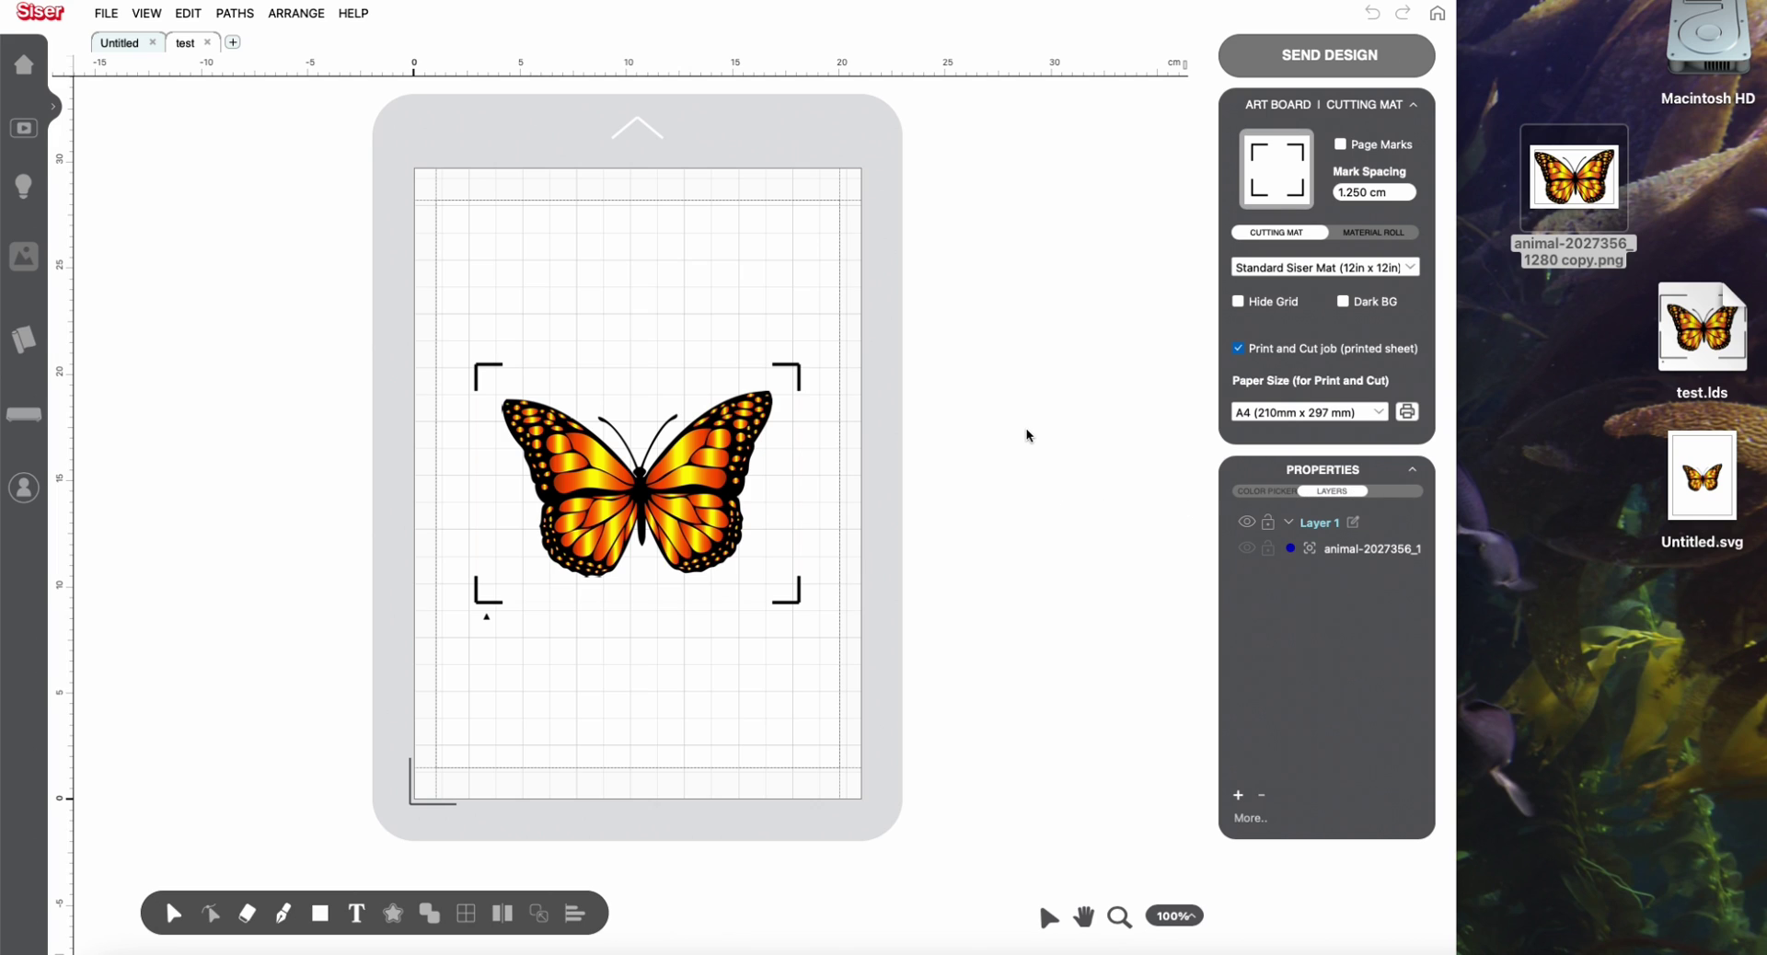
pyautogui.click(1292, 60)
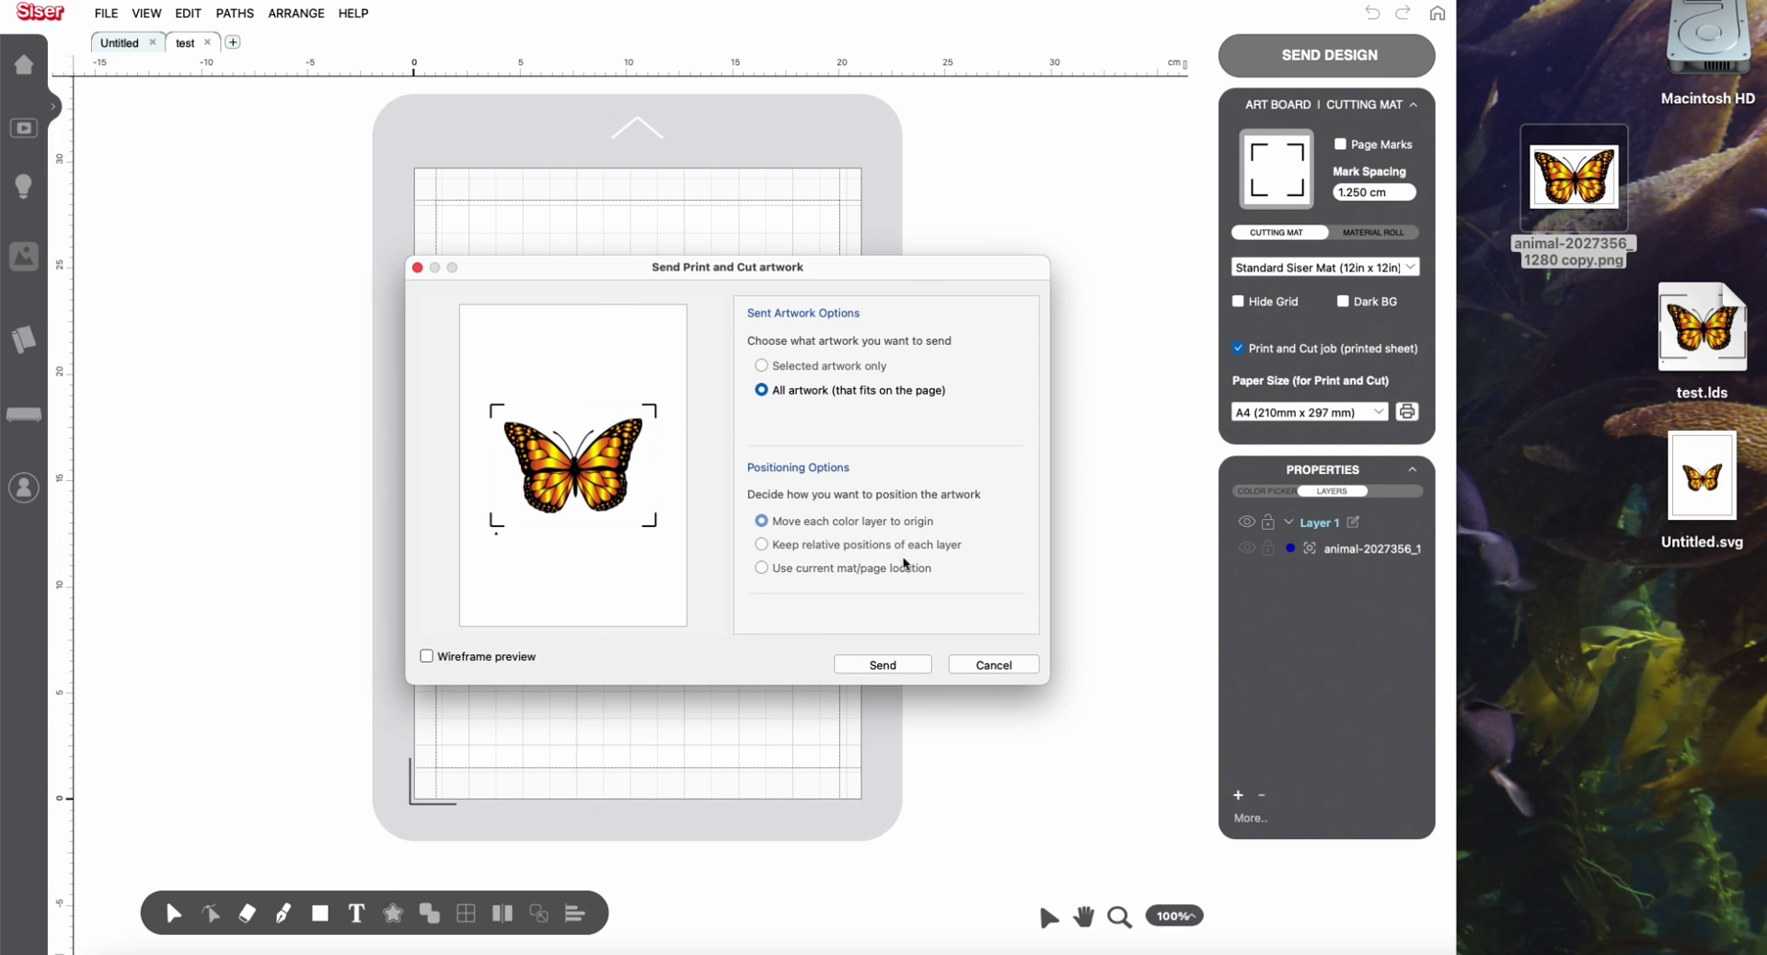
# Send the butterfly artwork on to the print-and-cut screen
pyautogui.click(881, 664)
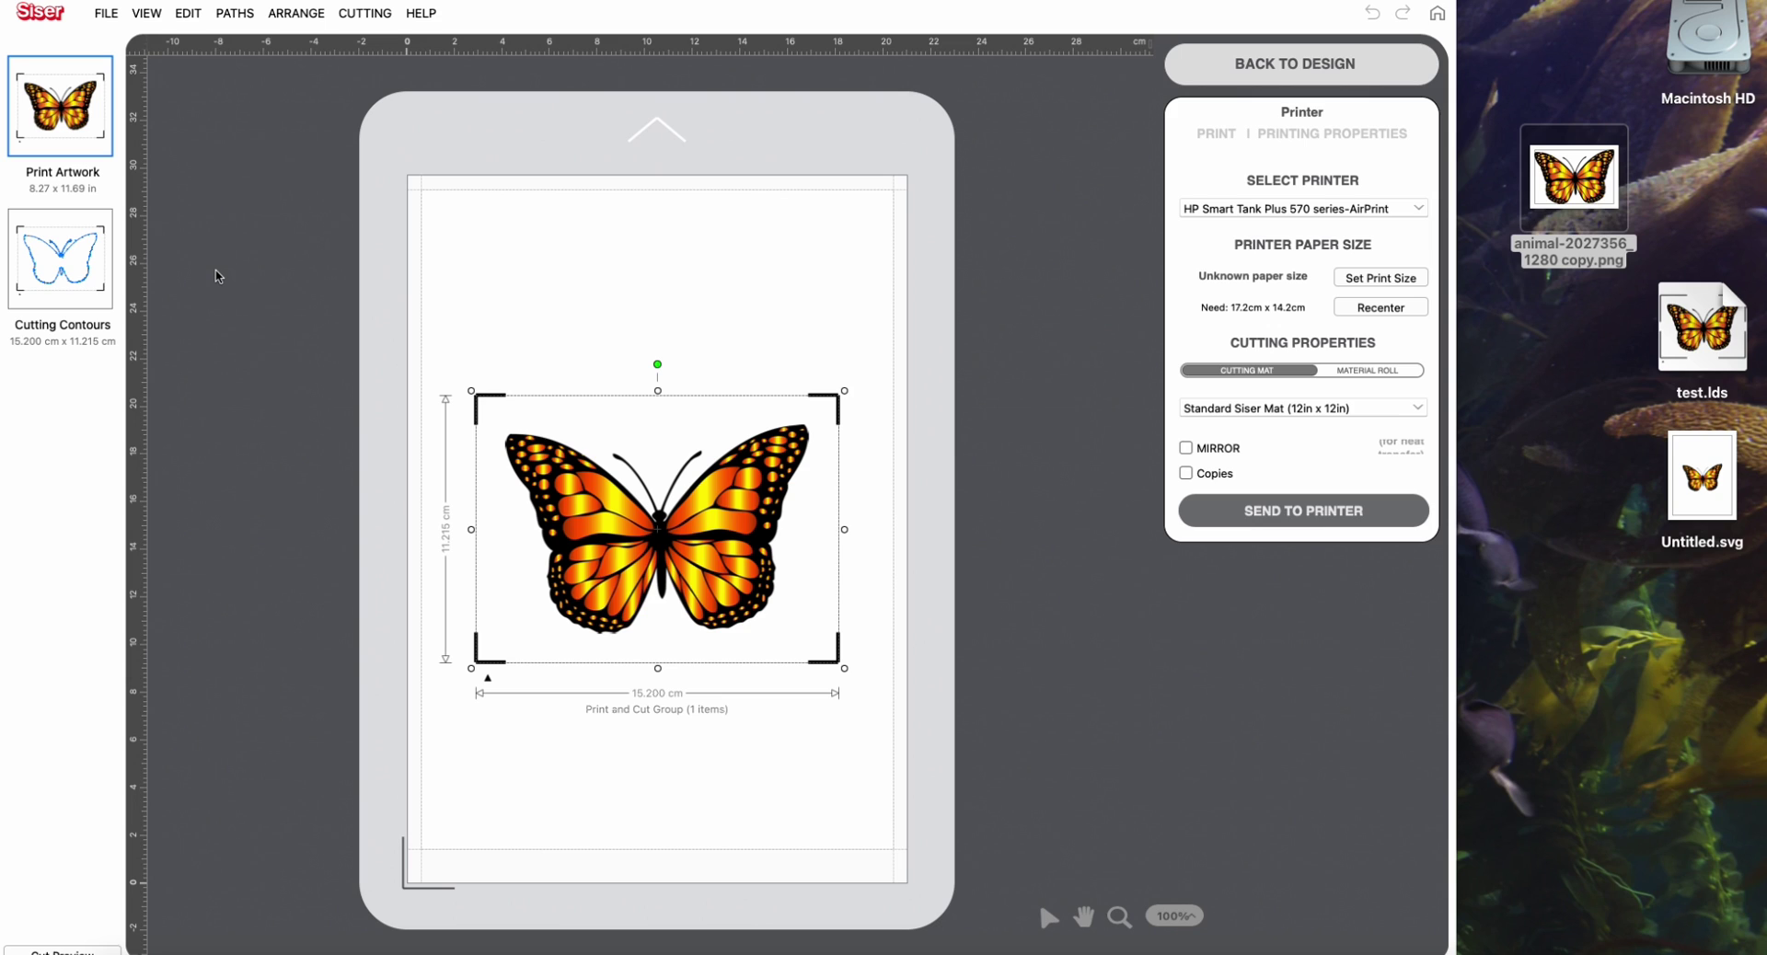
# Print the butterfly through the macOS Print dialog and view its cutting contours
pyautogui.click(604, 281)
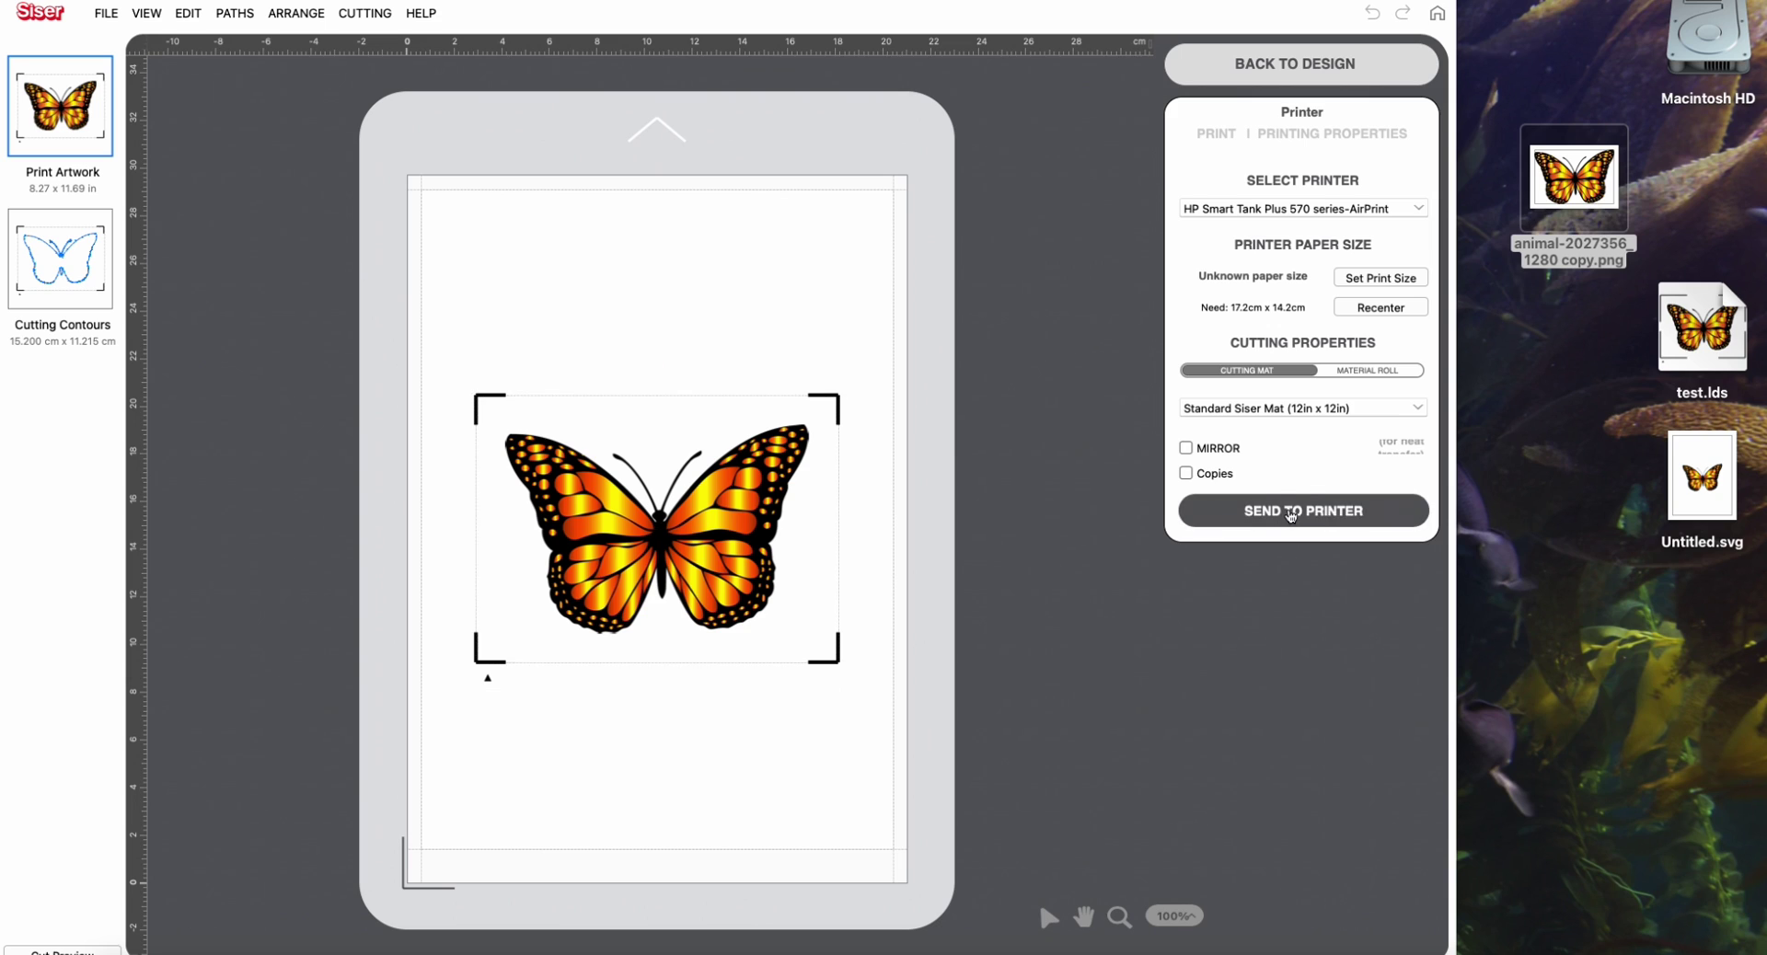
pyautogui.click(1291, 515)
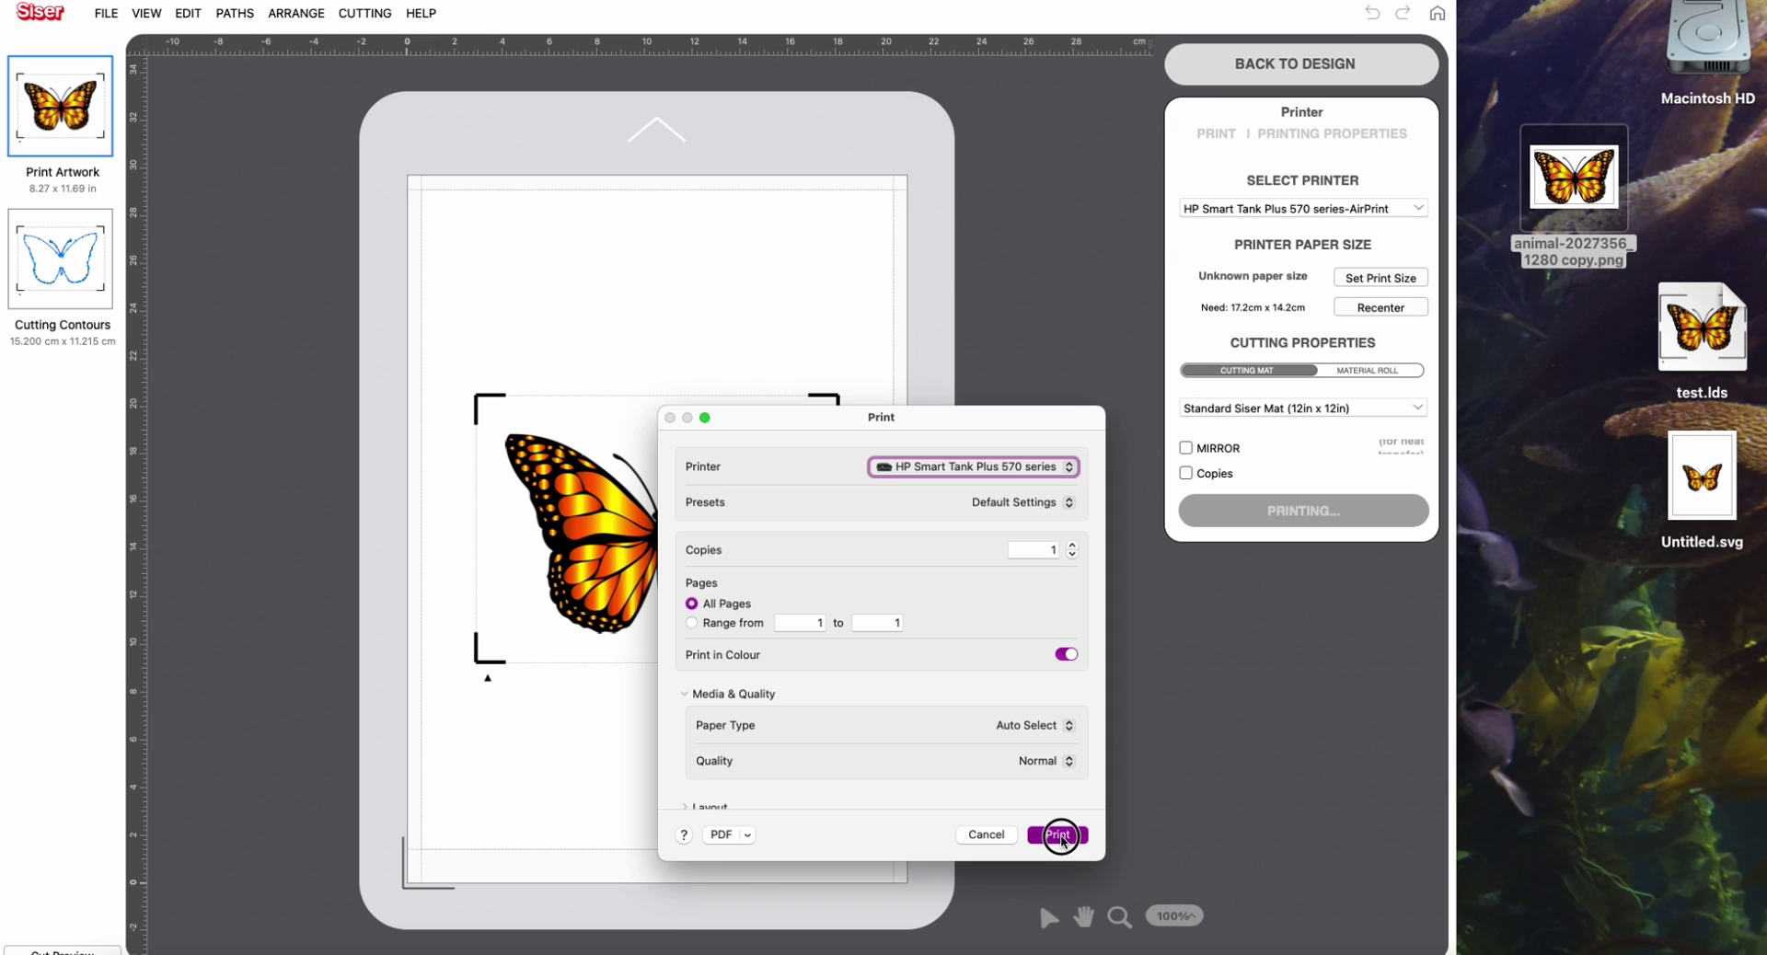
pyautogui.click(1059, 836)
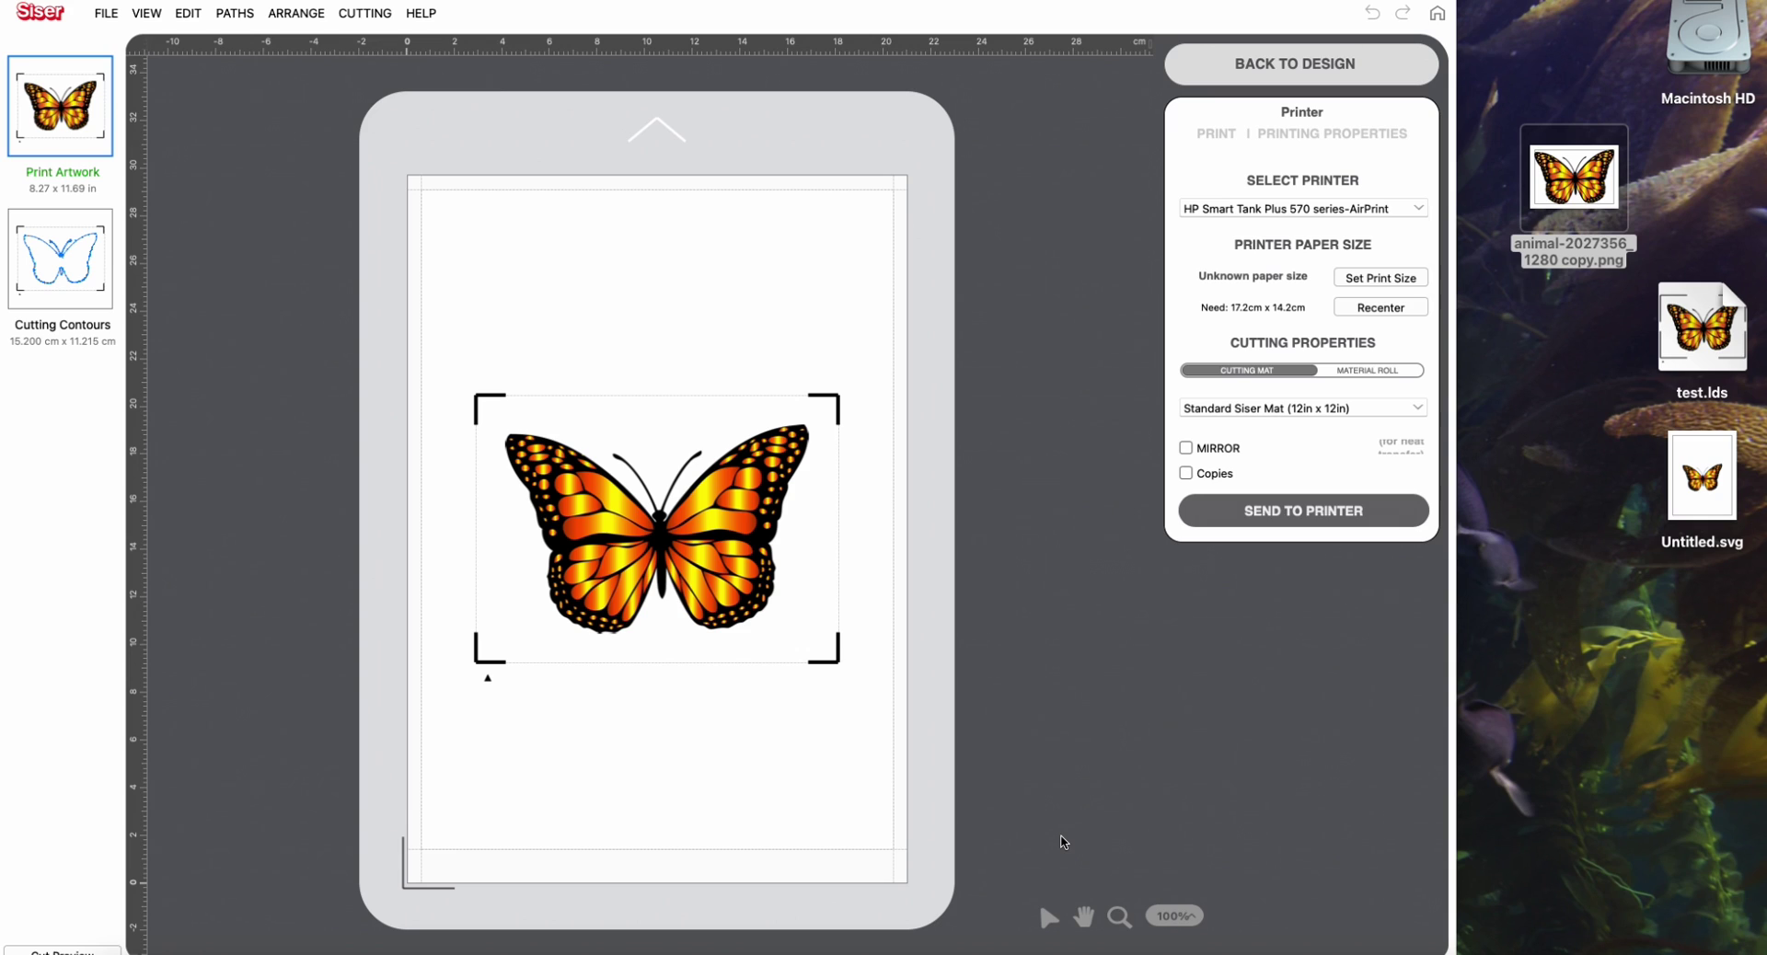
pyautogui.click(61, 290)
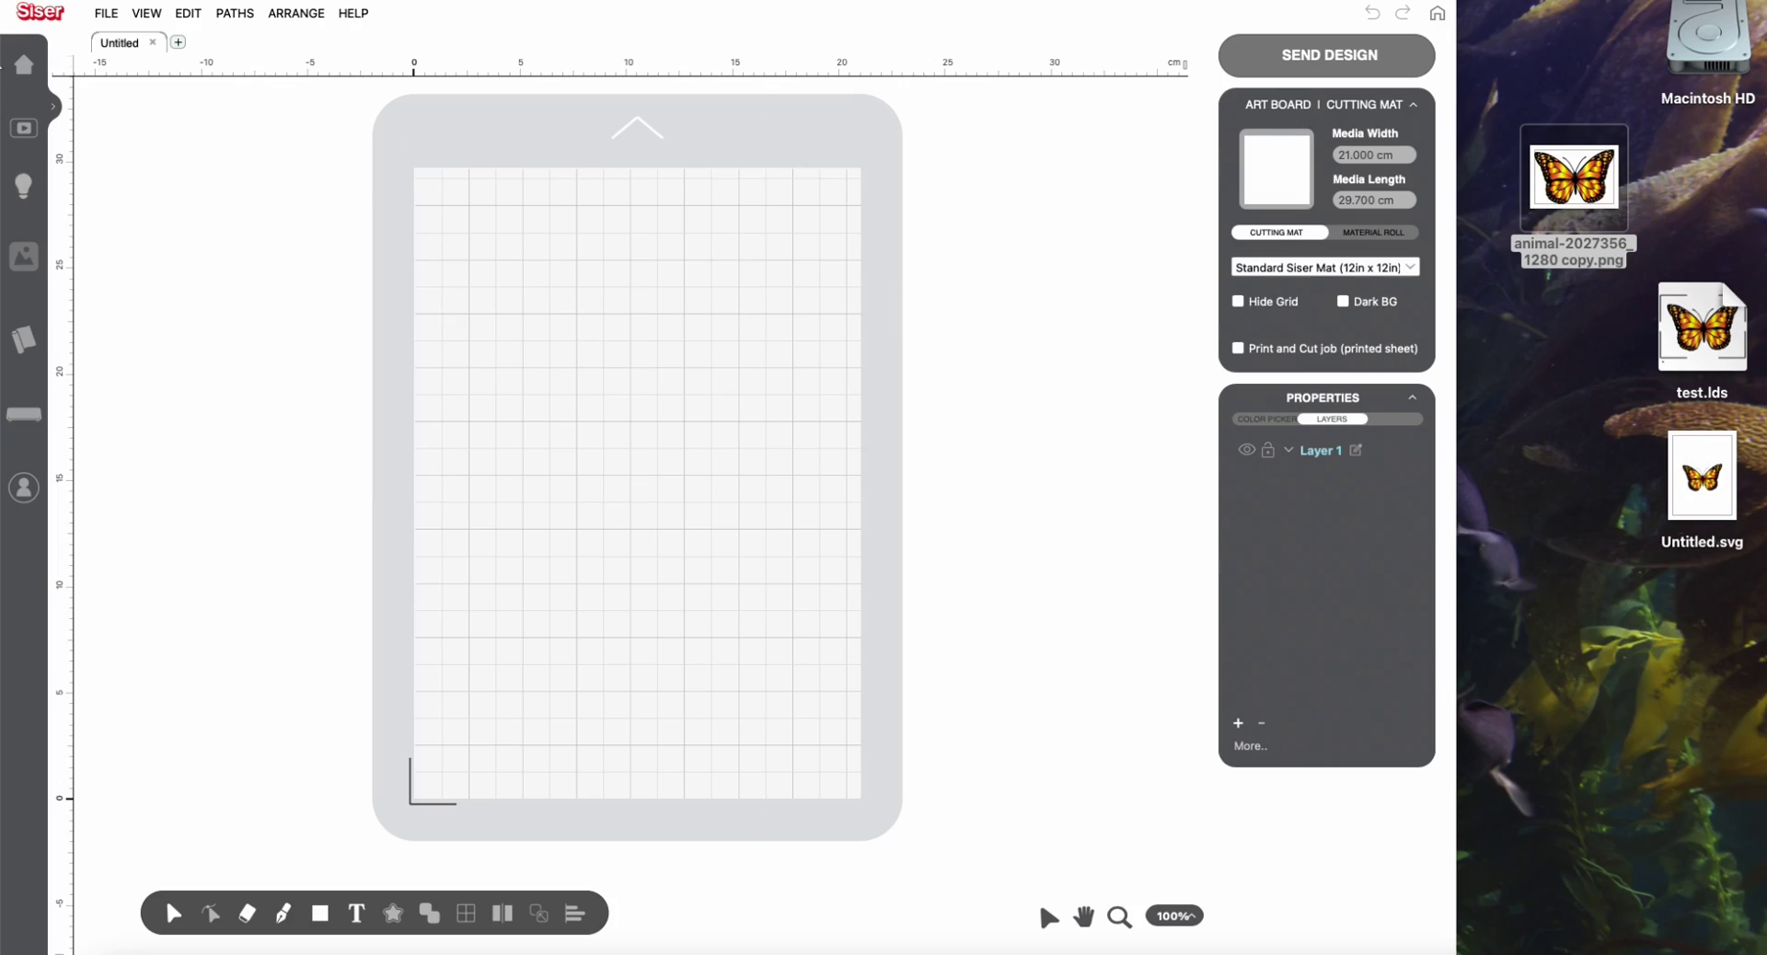
# Import Untitled.svg from the Desktop into the design
pyautogui.click(99, 13)
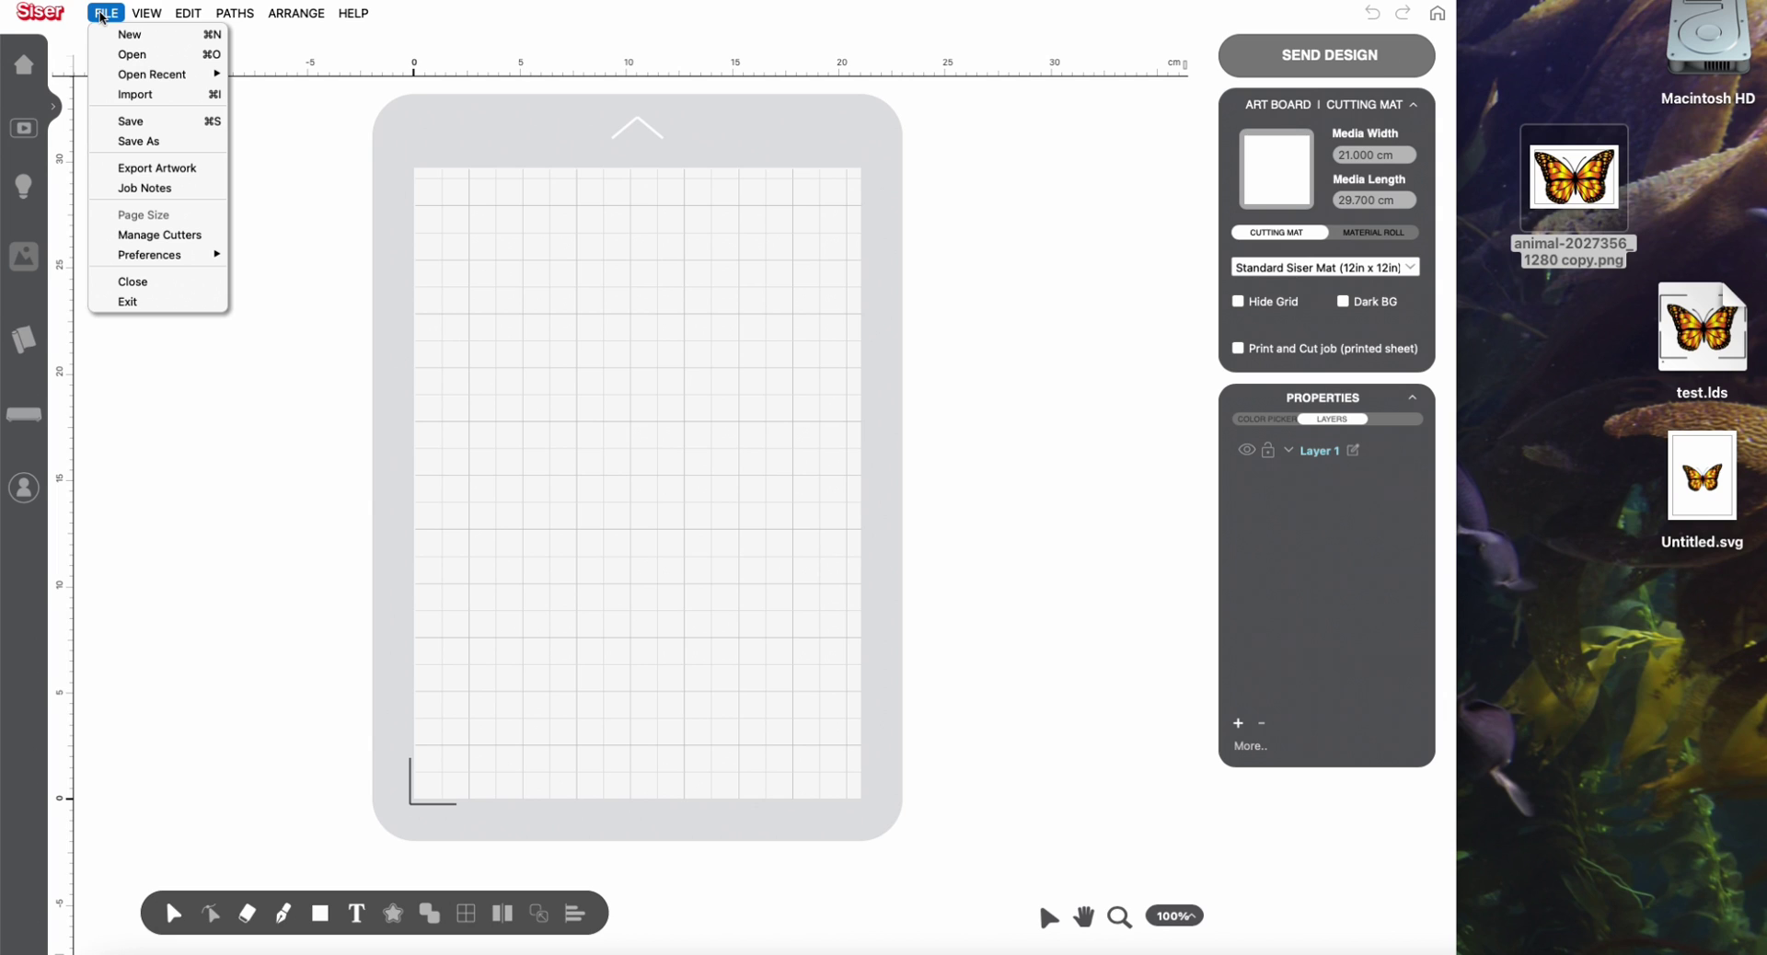
pyautogui.click(115, 95)
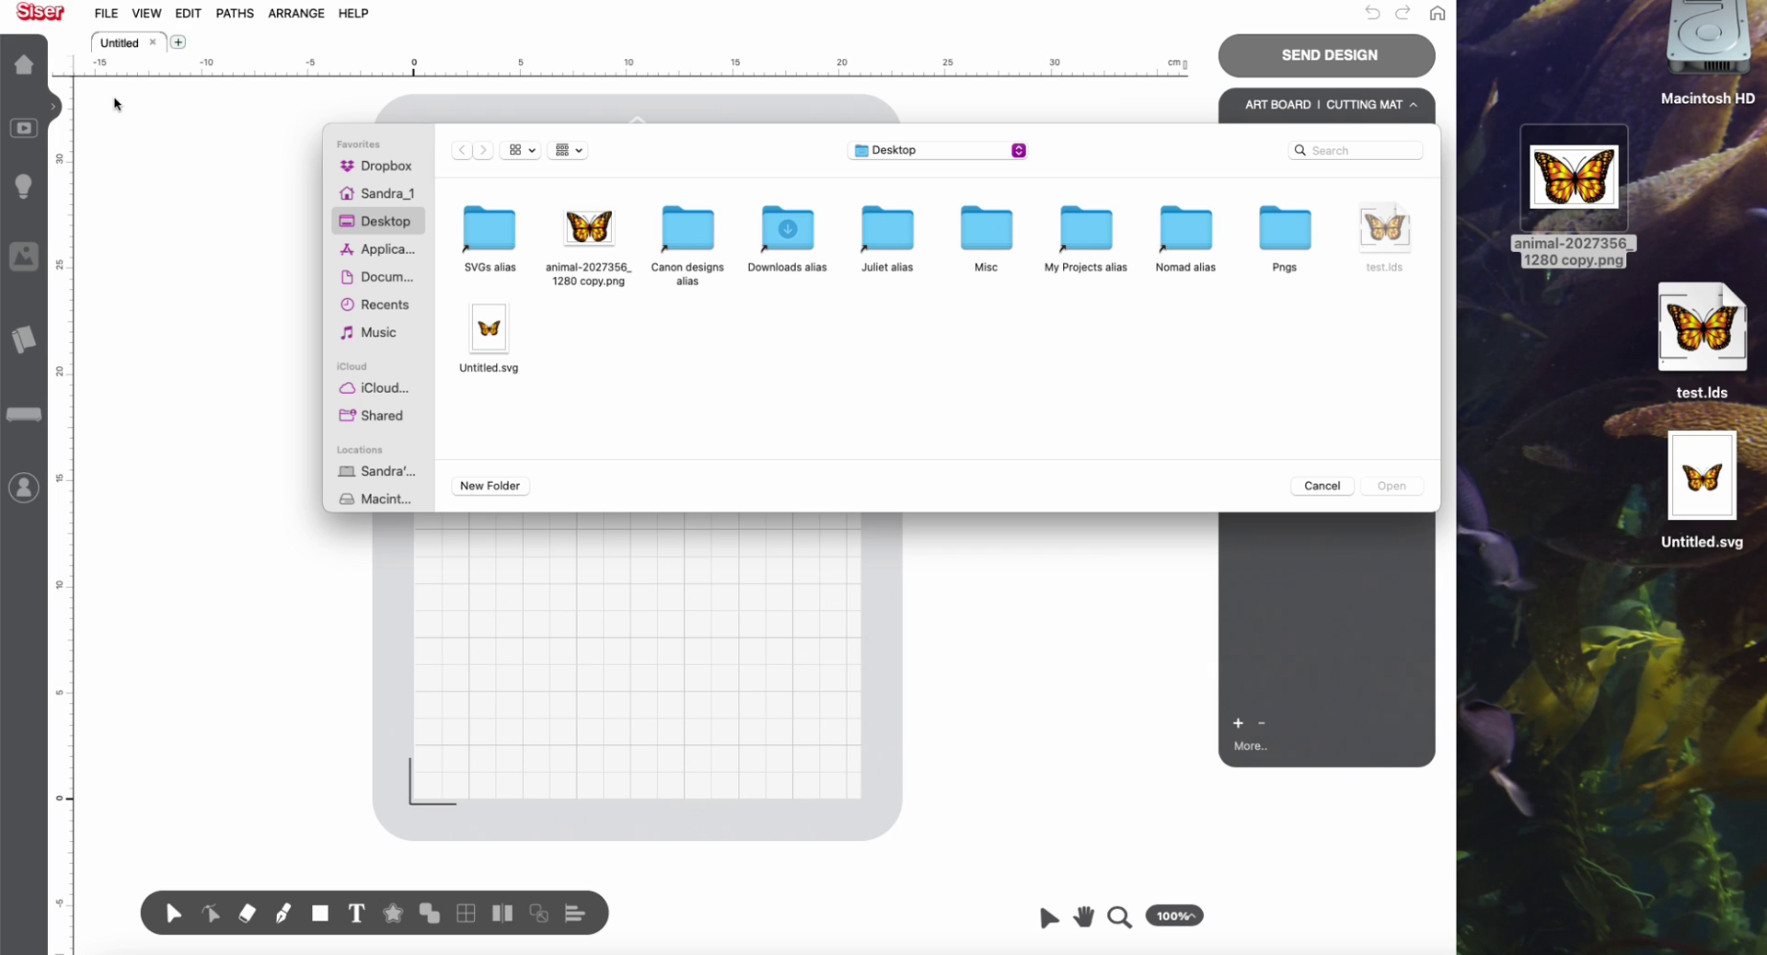
pyautogui.click(498, 334)
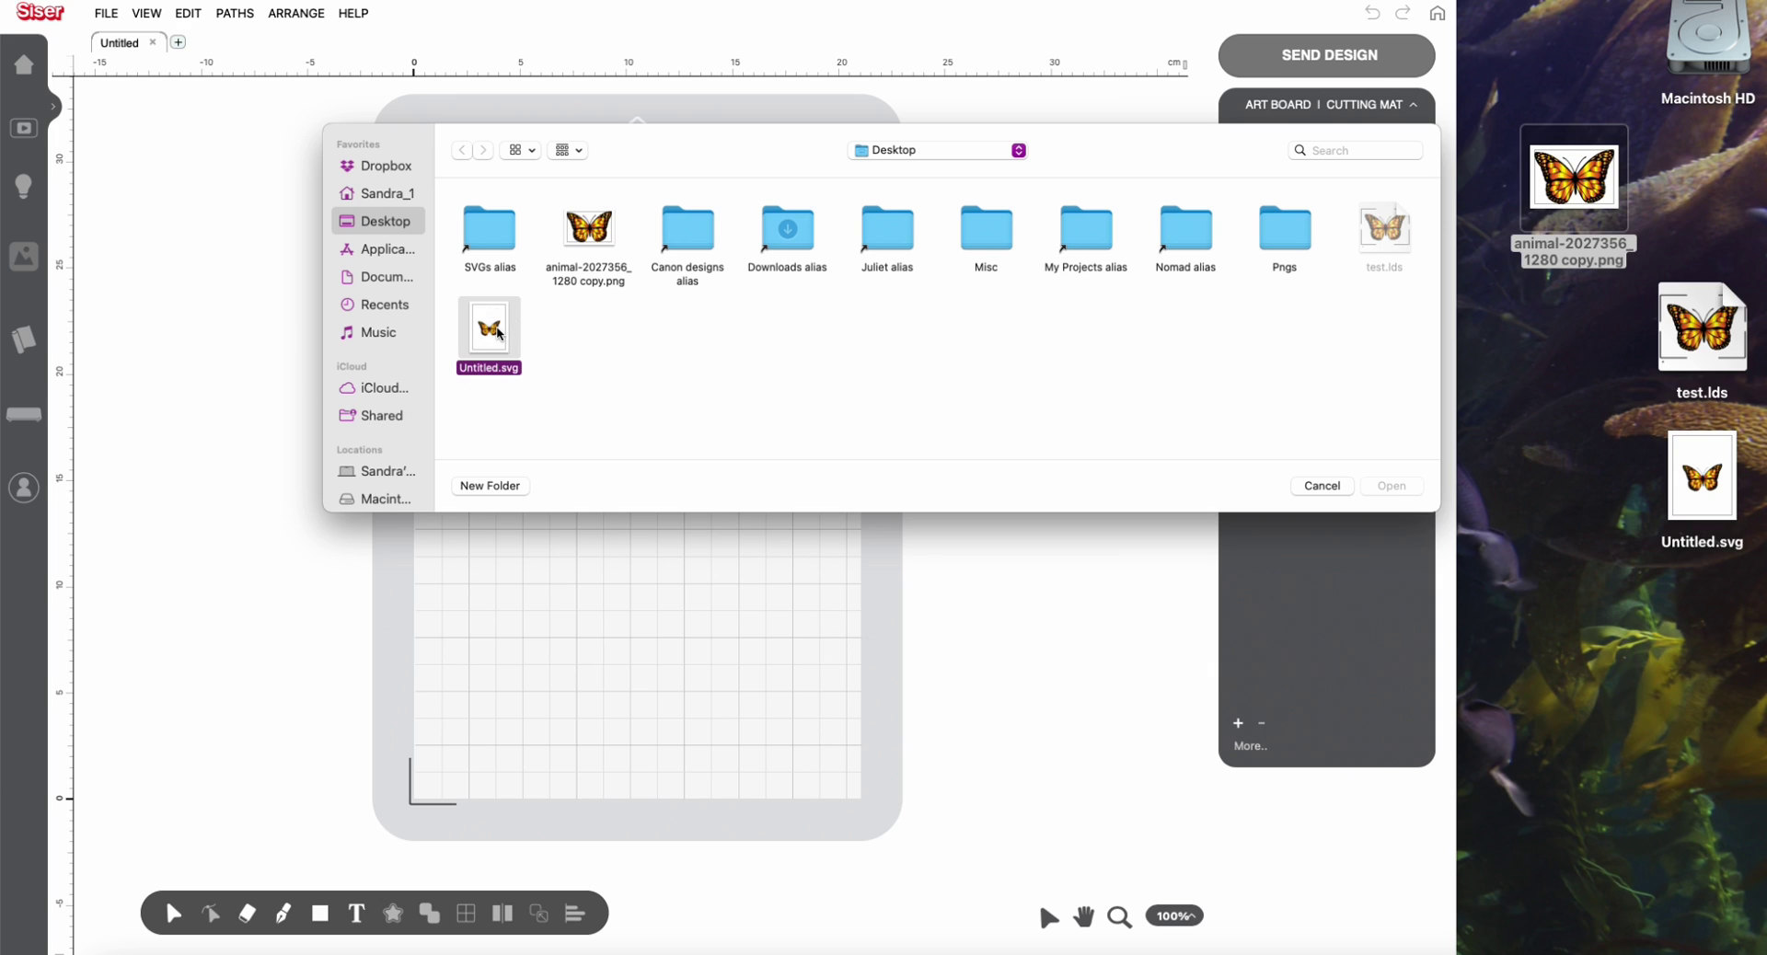
pyautogui.click(1388, 488)
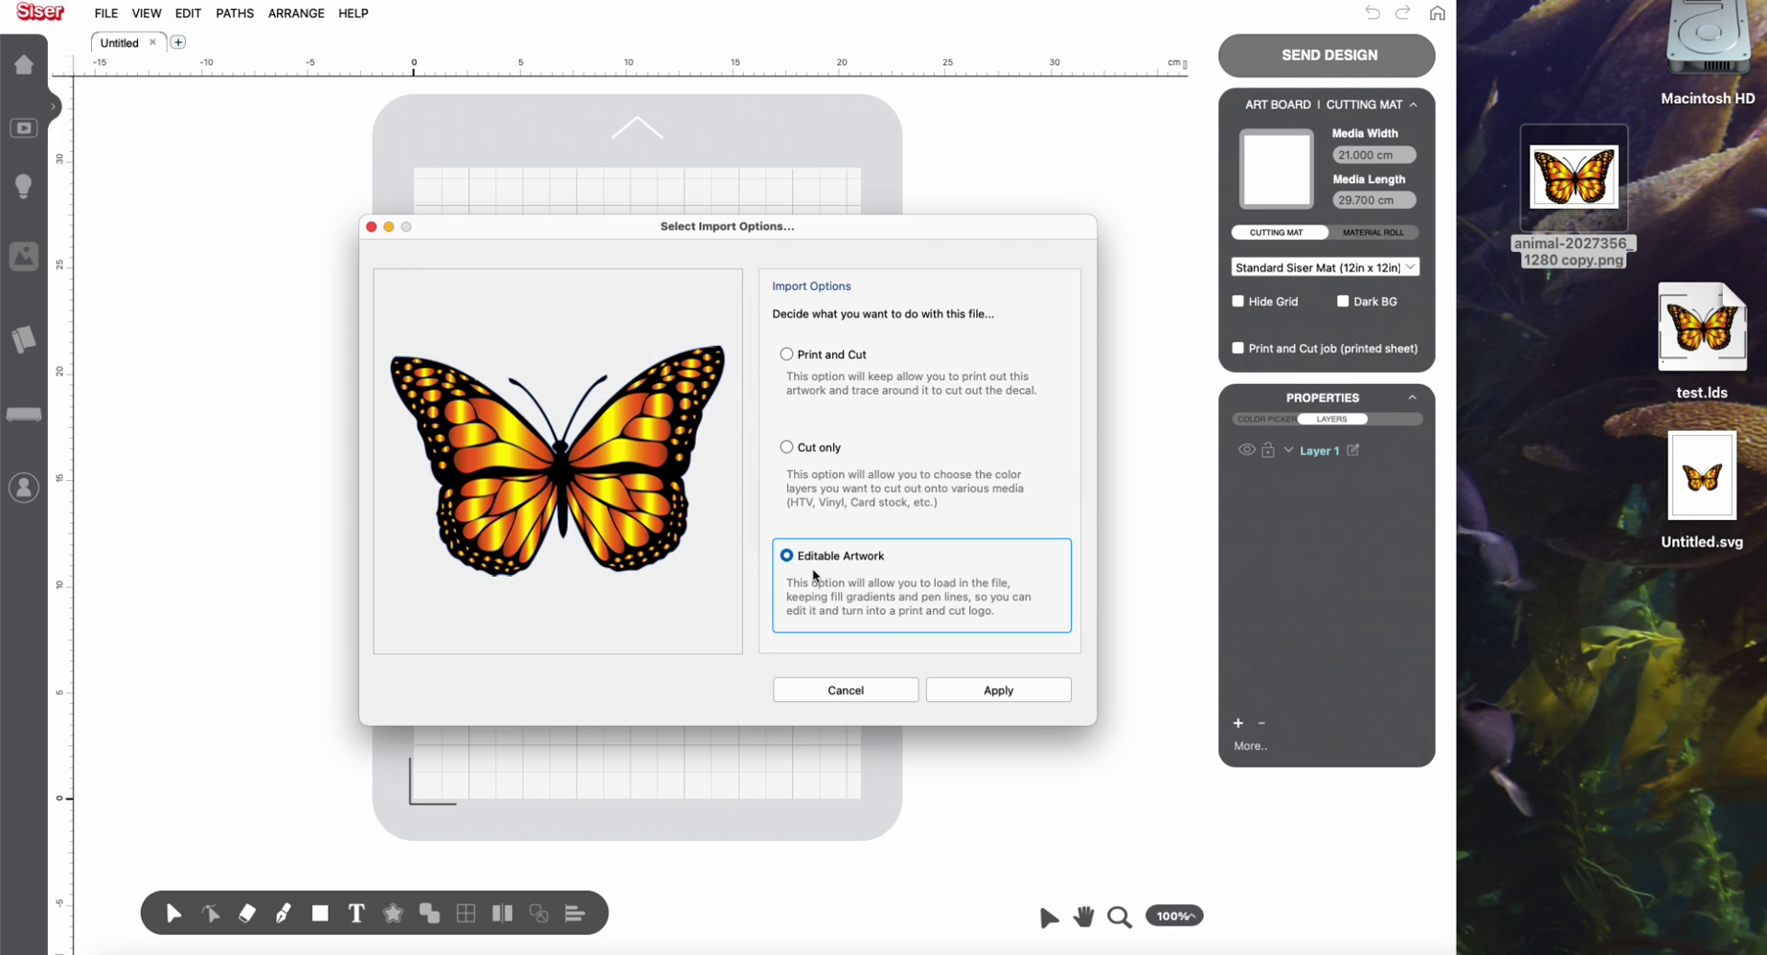
# Preview Print and Cut and Cut only, then import the SVG as Editable Artwork
pyautogui.click(789, 364)
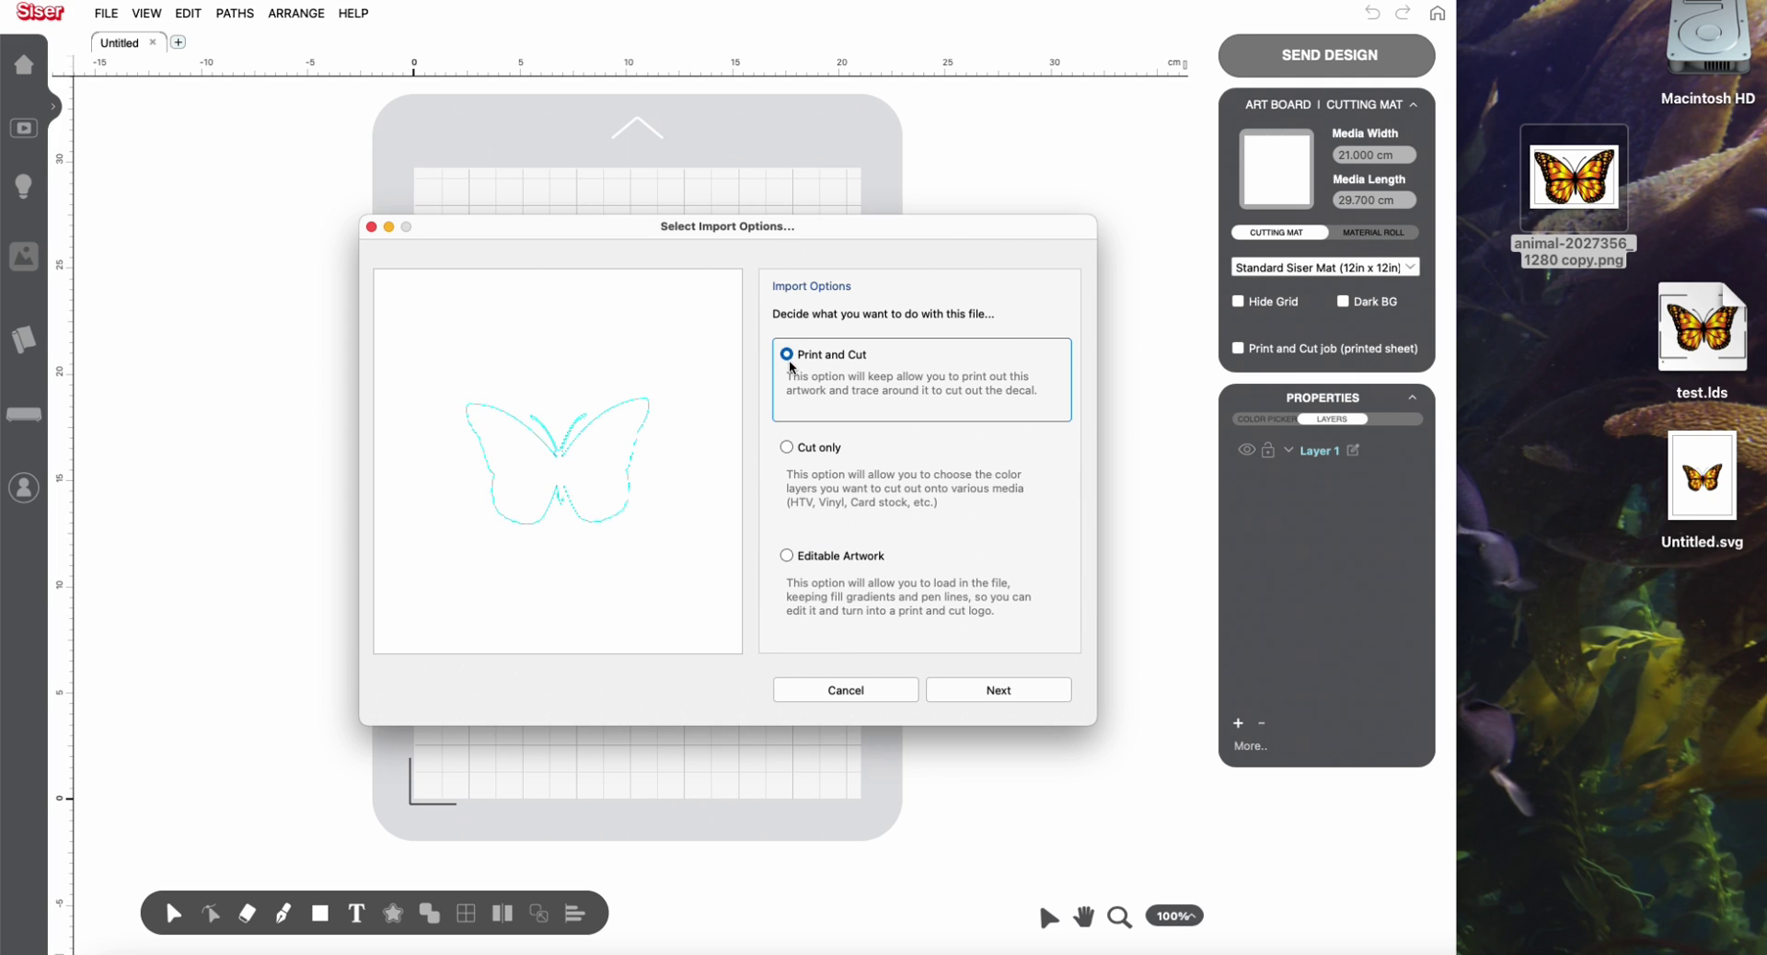
pyautogui.click(789, 450)
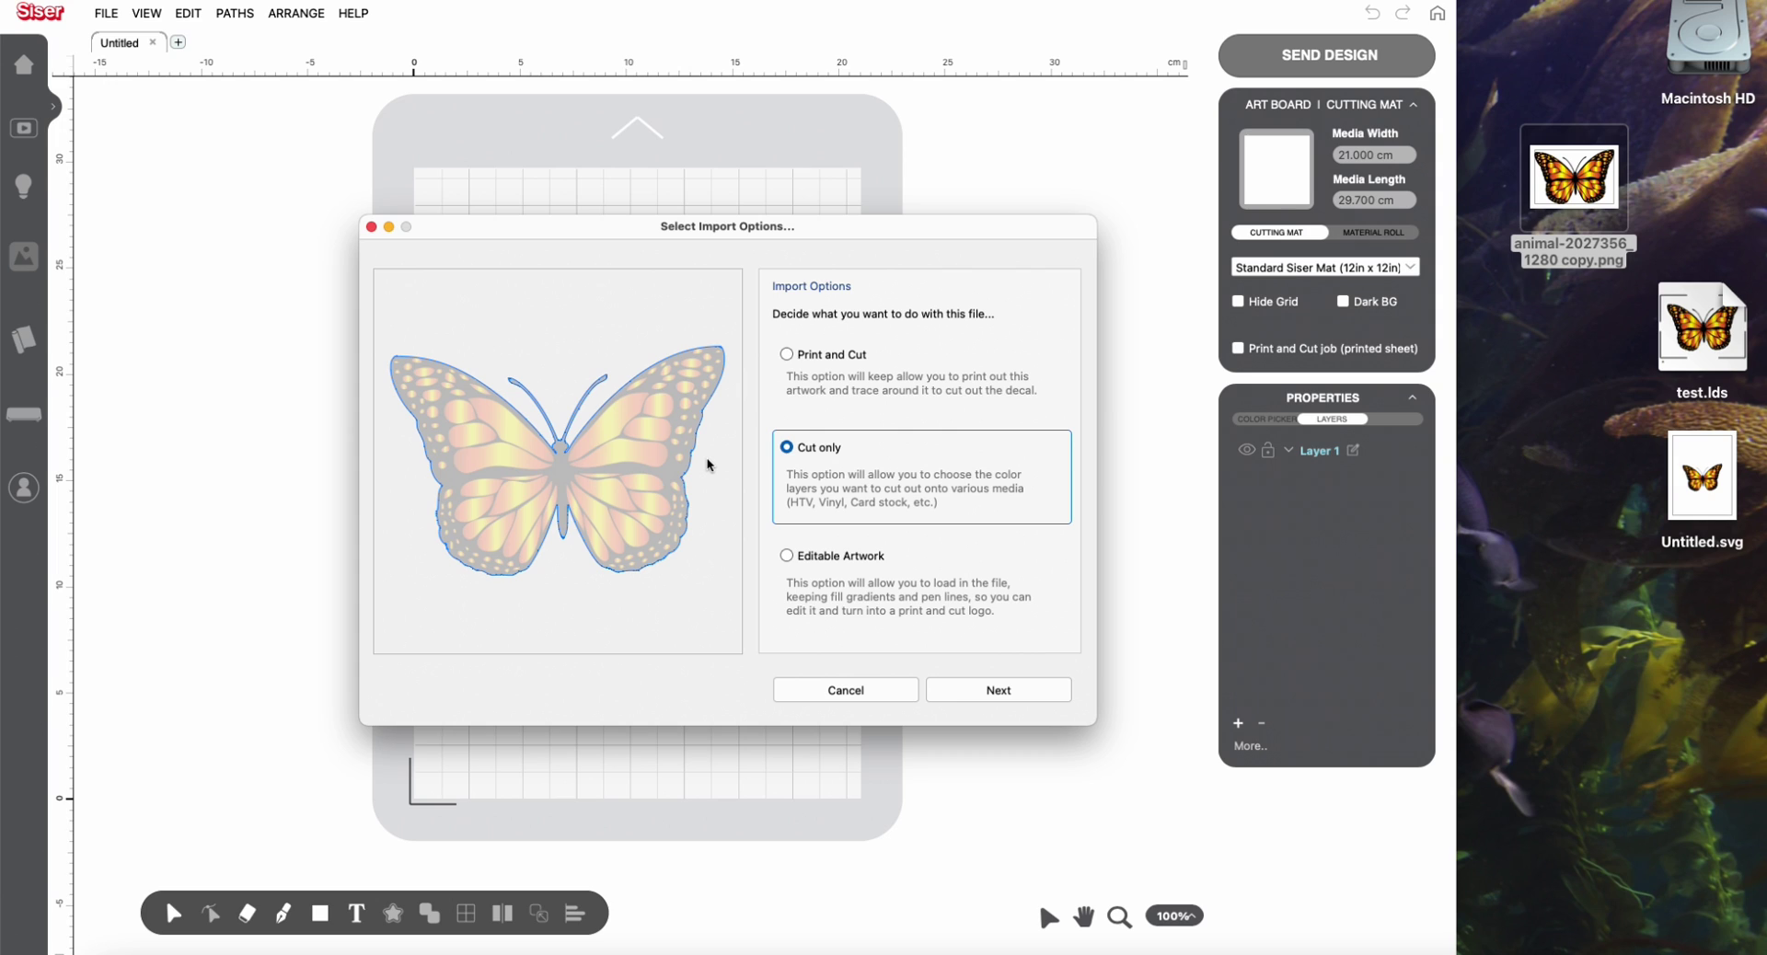
pyautogui.click(789, 559)
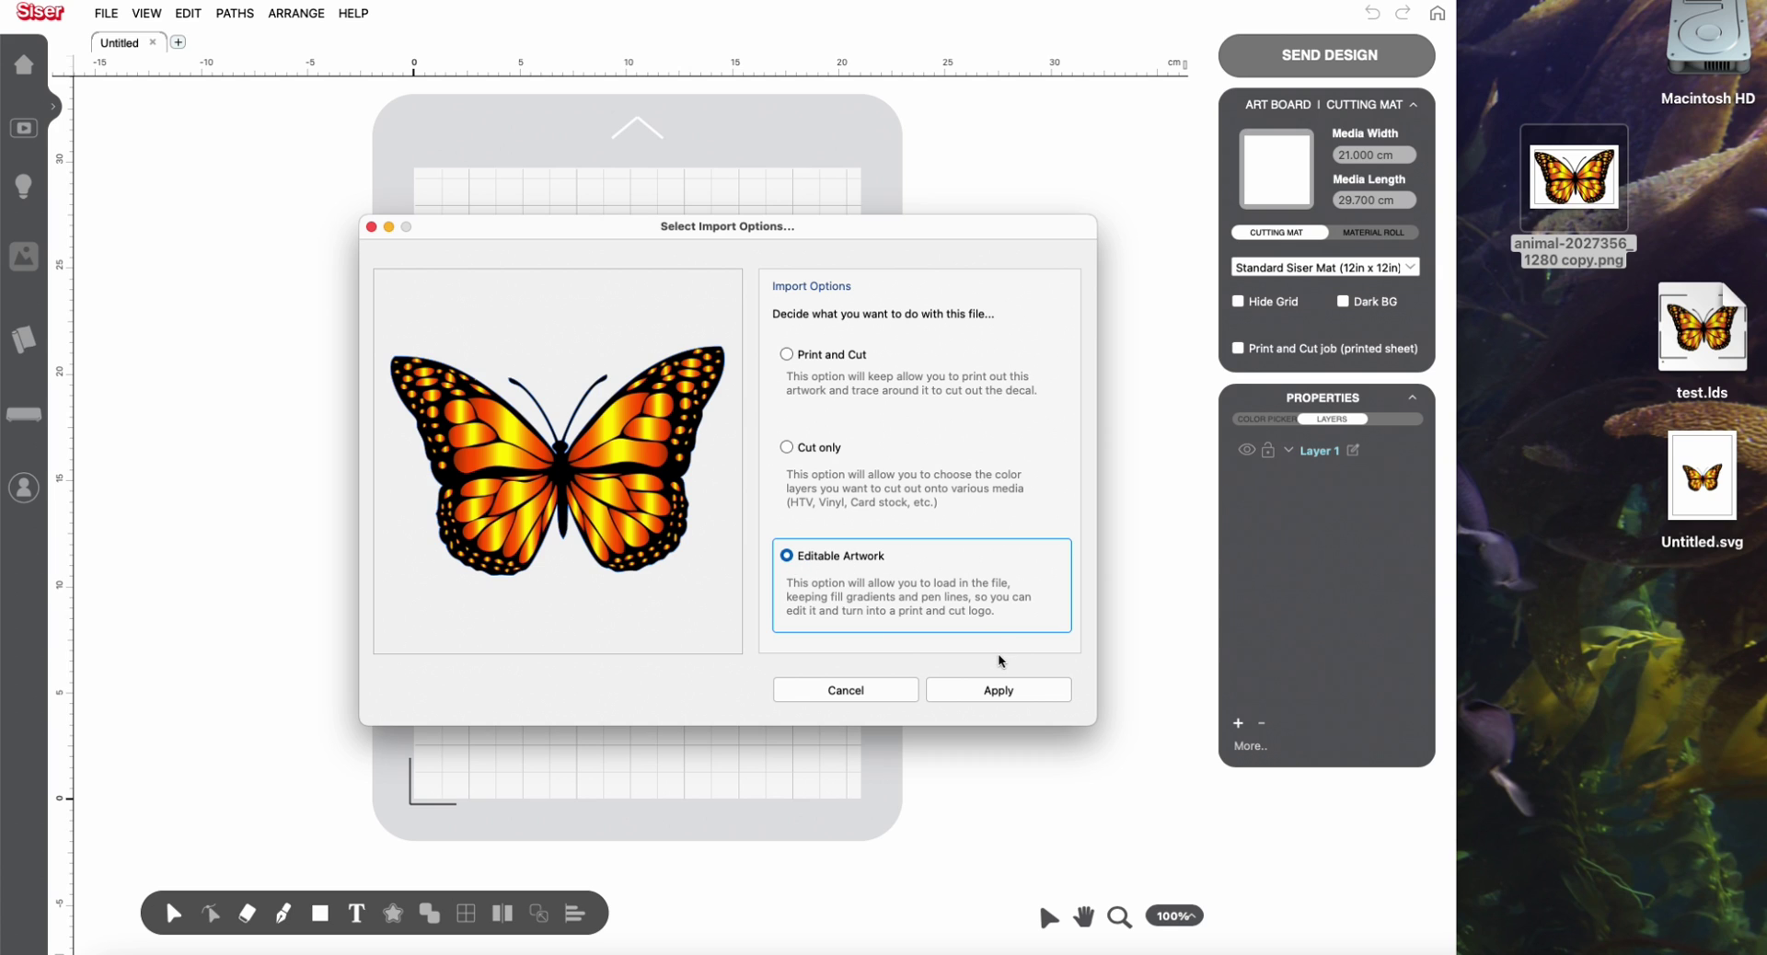
pyautogui.click(1000, 692)
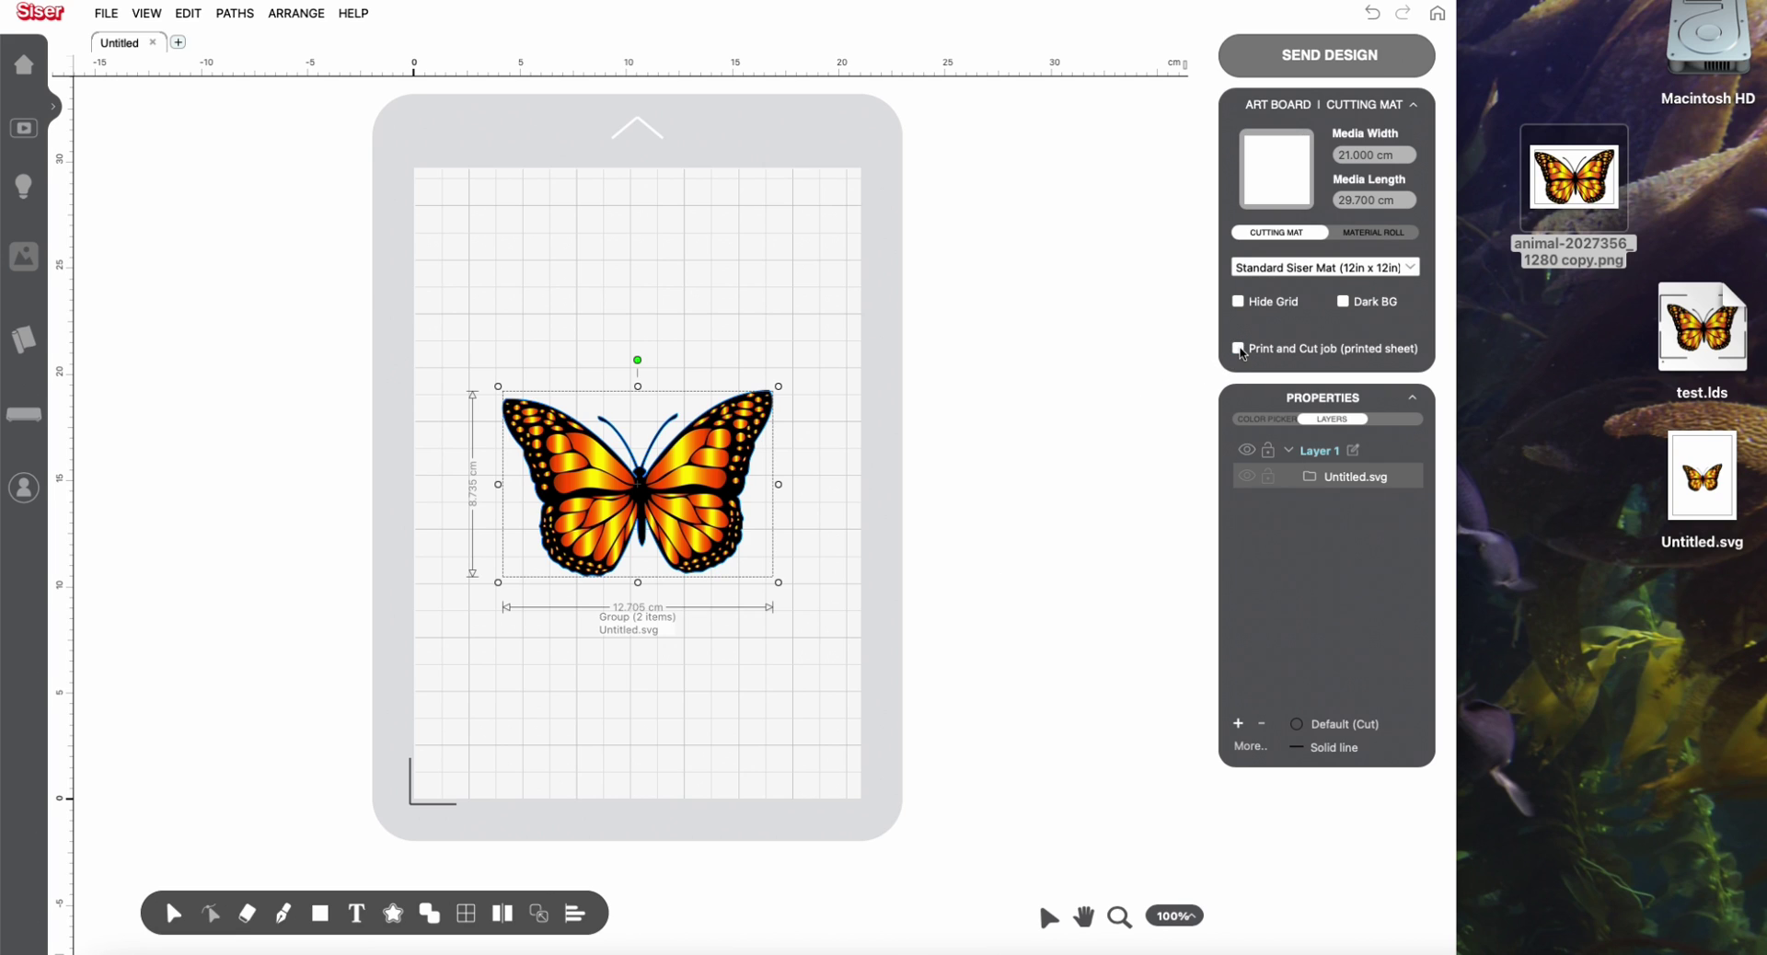
# Mark the butterfly as a print-and-cut job, send it, then return to the design view
pyautogui.click(1239, 348)
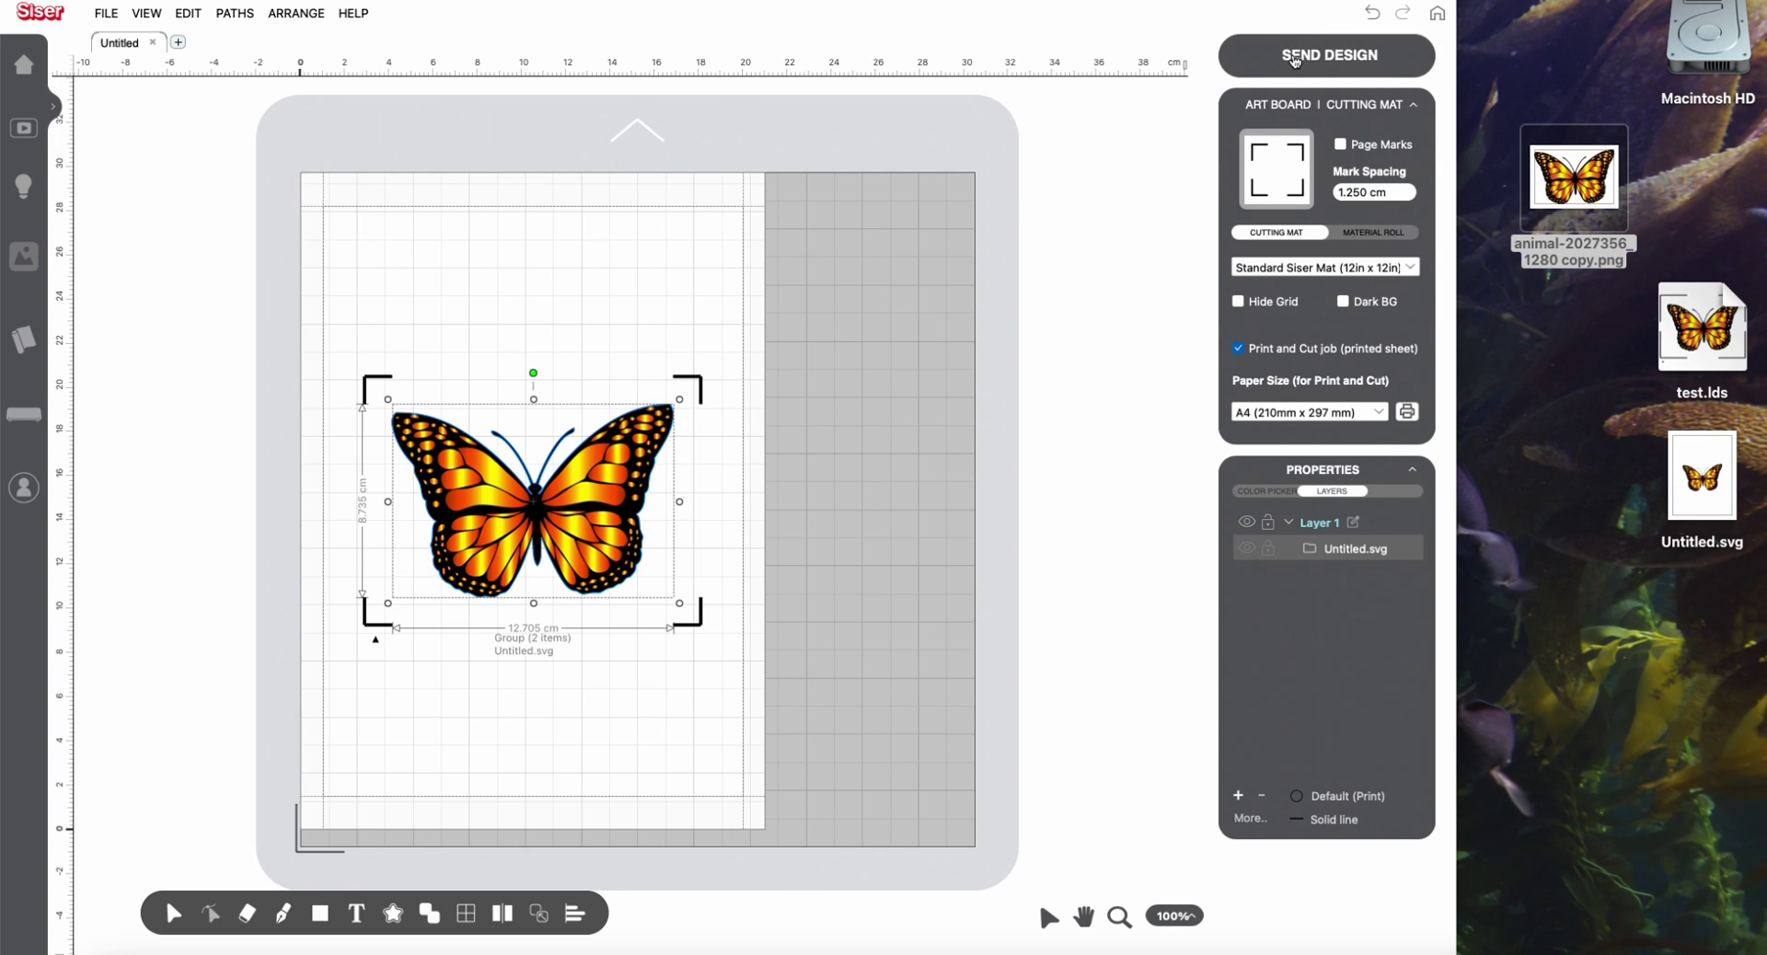
pyautogui.click(1294, 57)
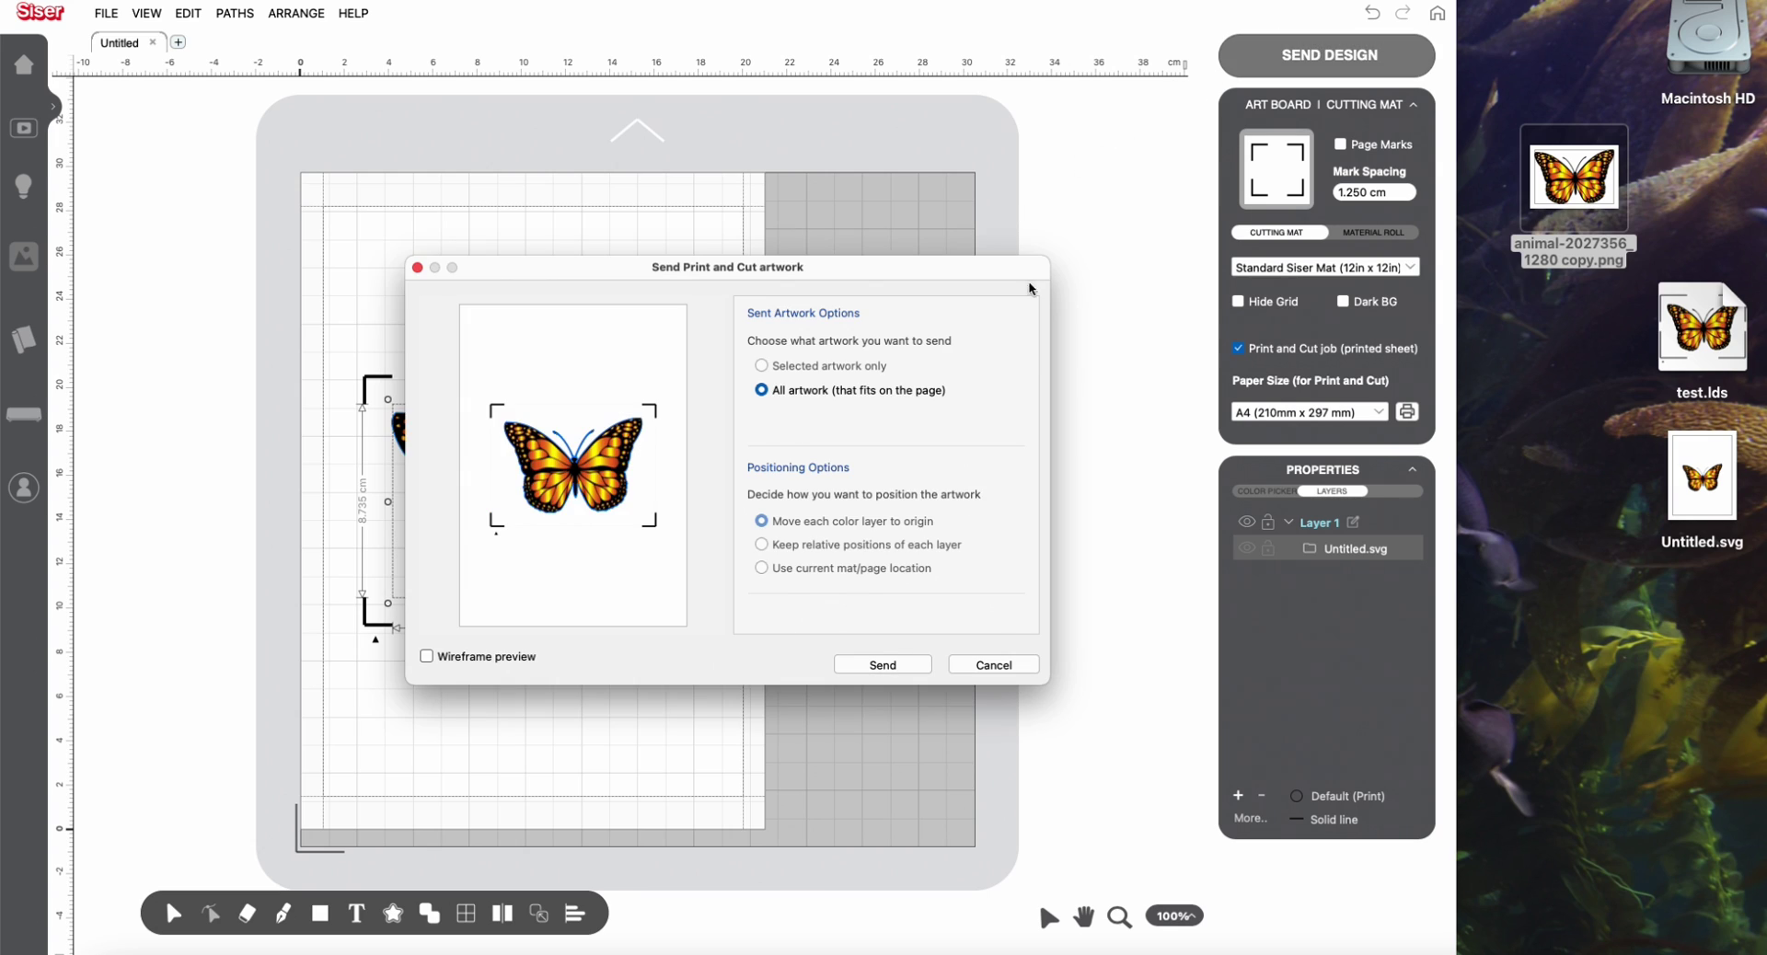
pyautogui.click(762, 387)
pyautogui.click(764, 524)
pyautogui.click(907, 664)
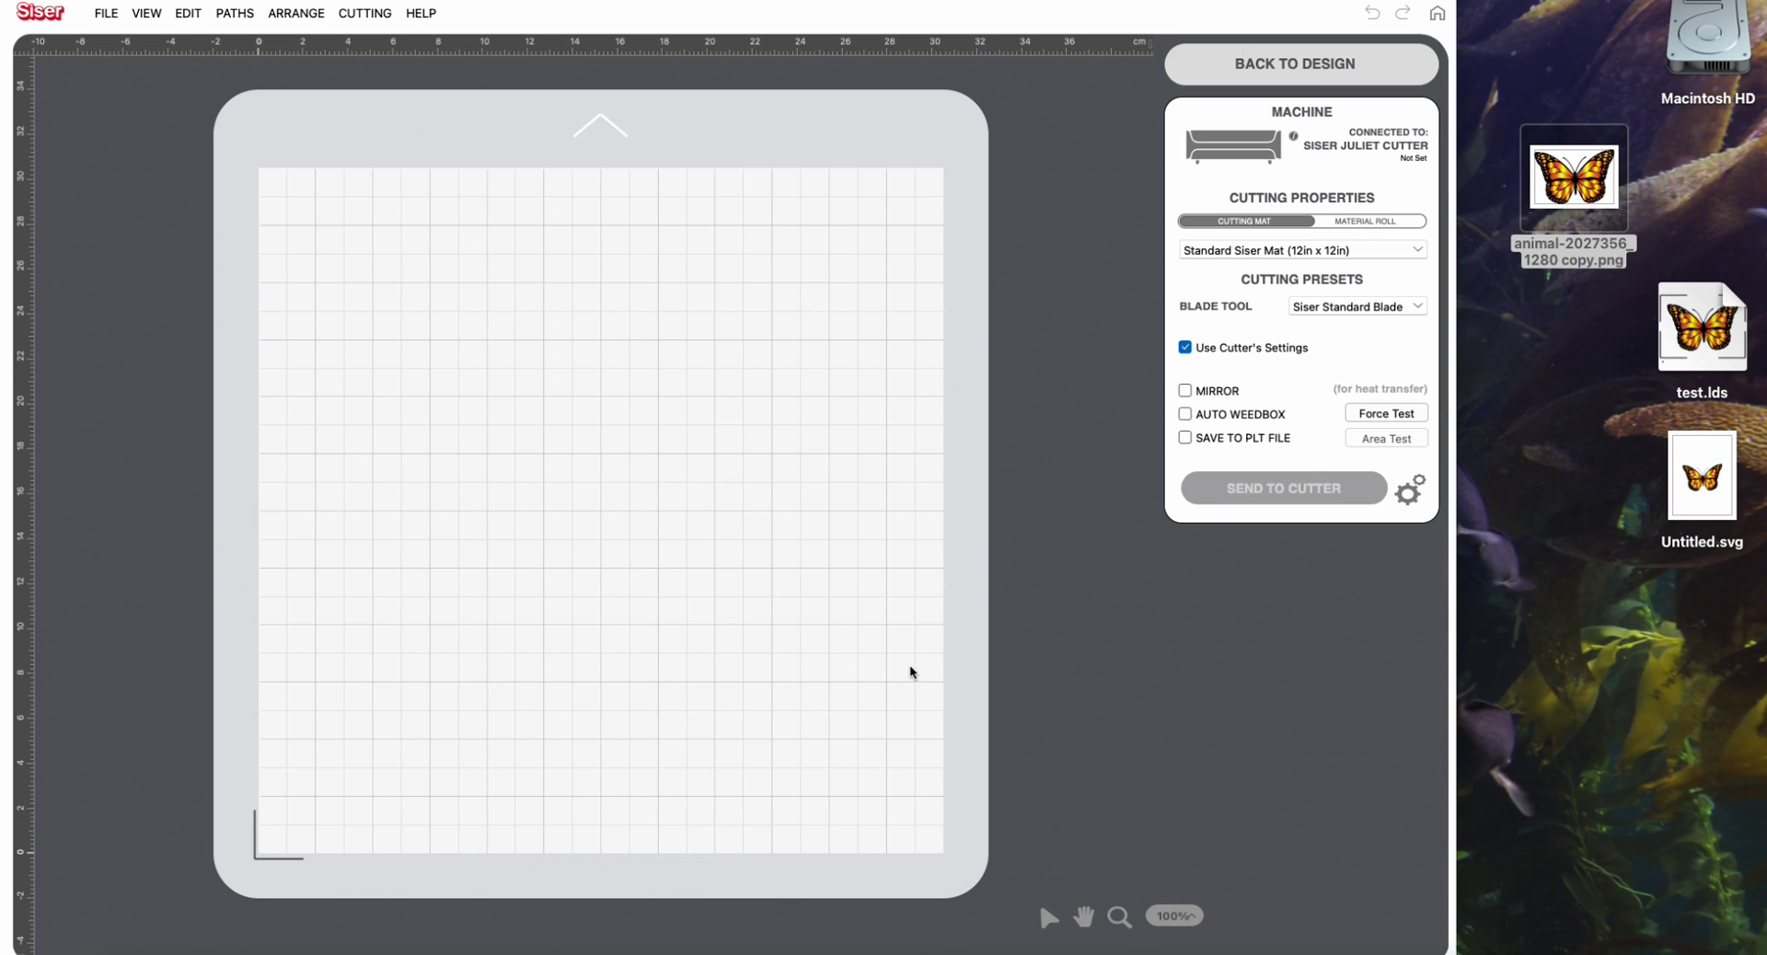
pyautogui.click(1284, 72)
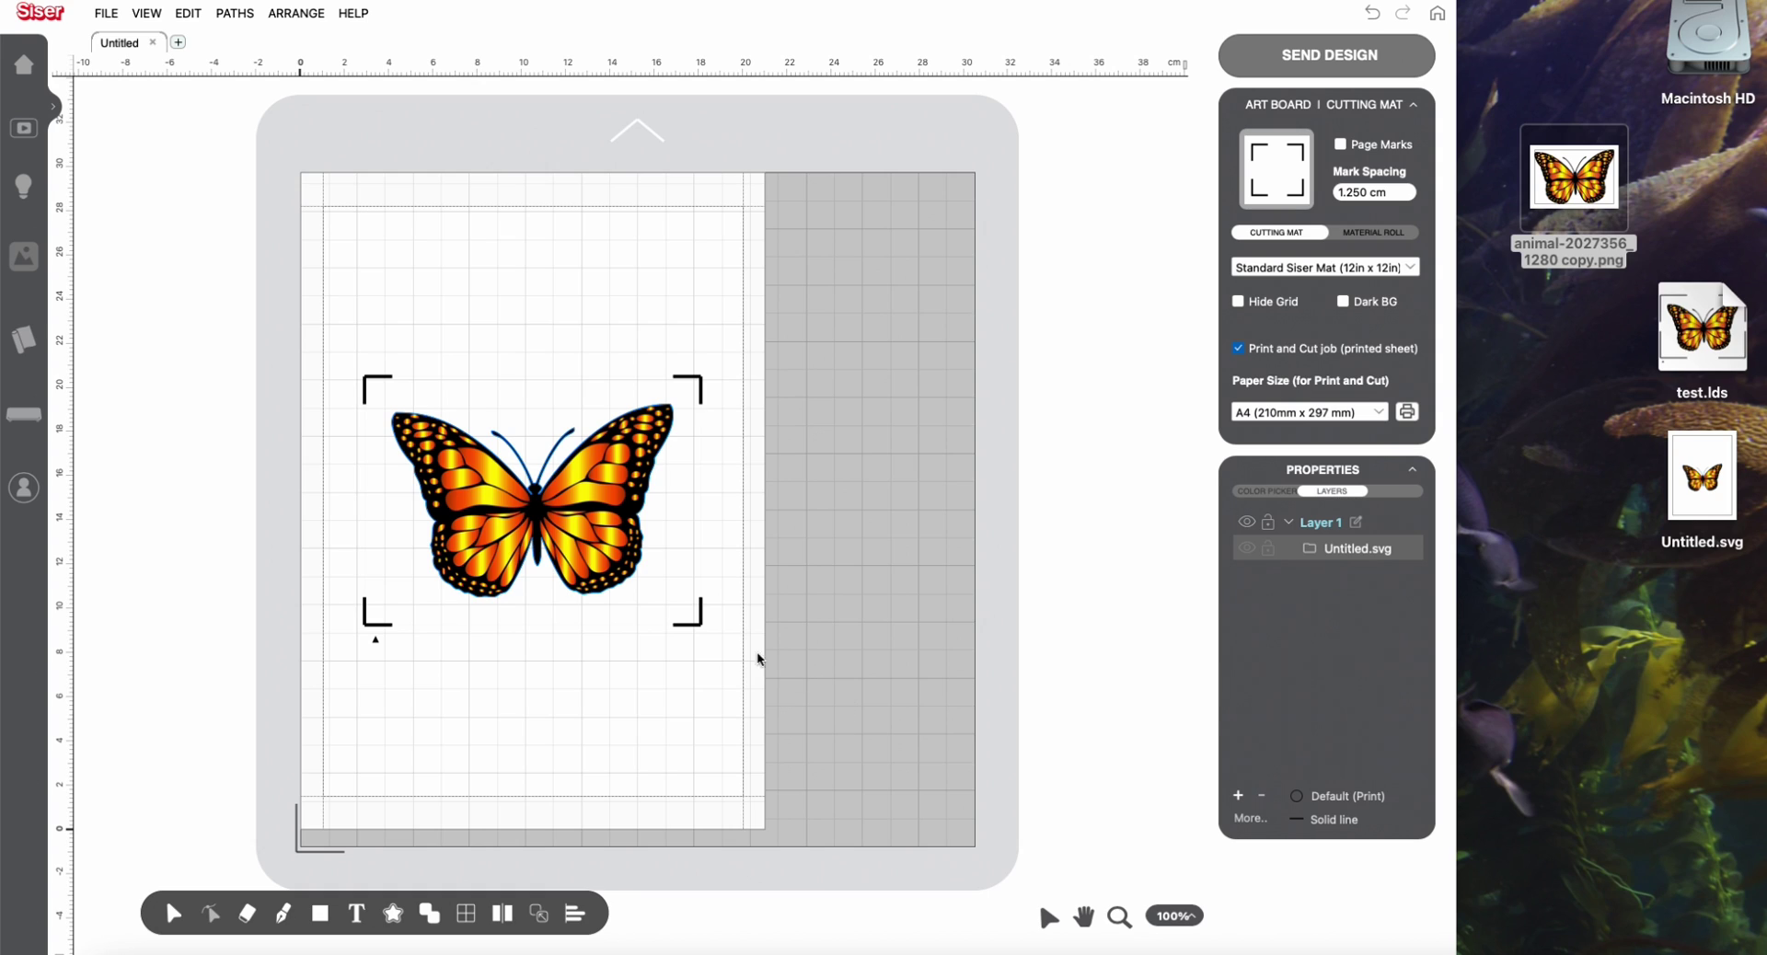
# Switch the butterfly group's layer from Default (Print) to the Cut tool
pyautogui.click(546, 536)
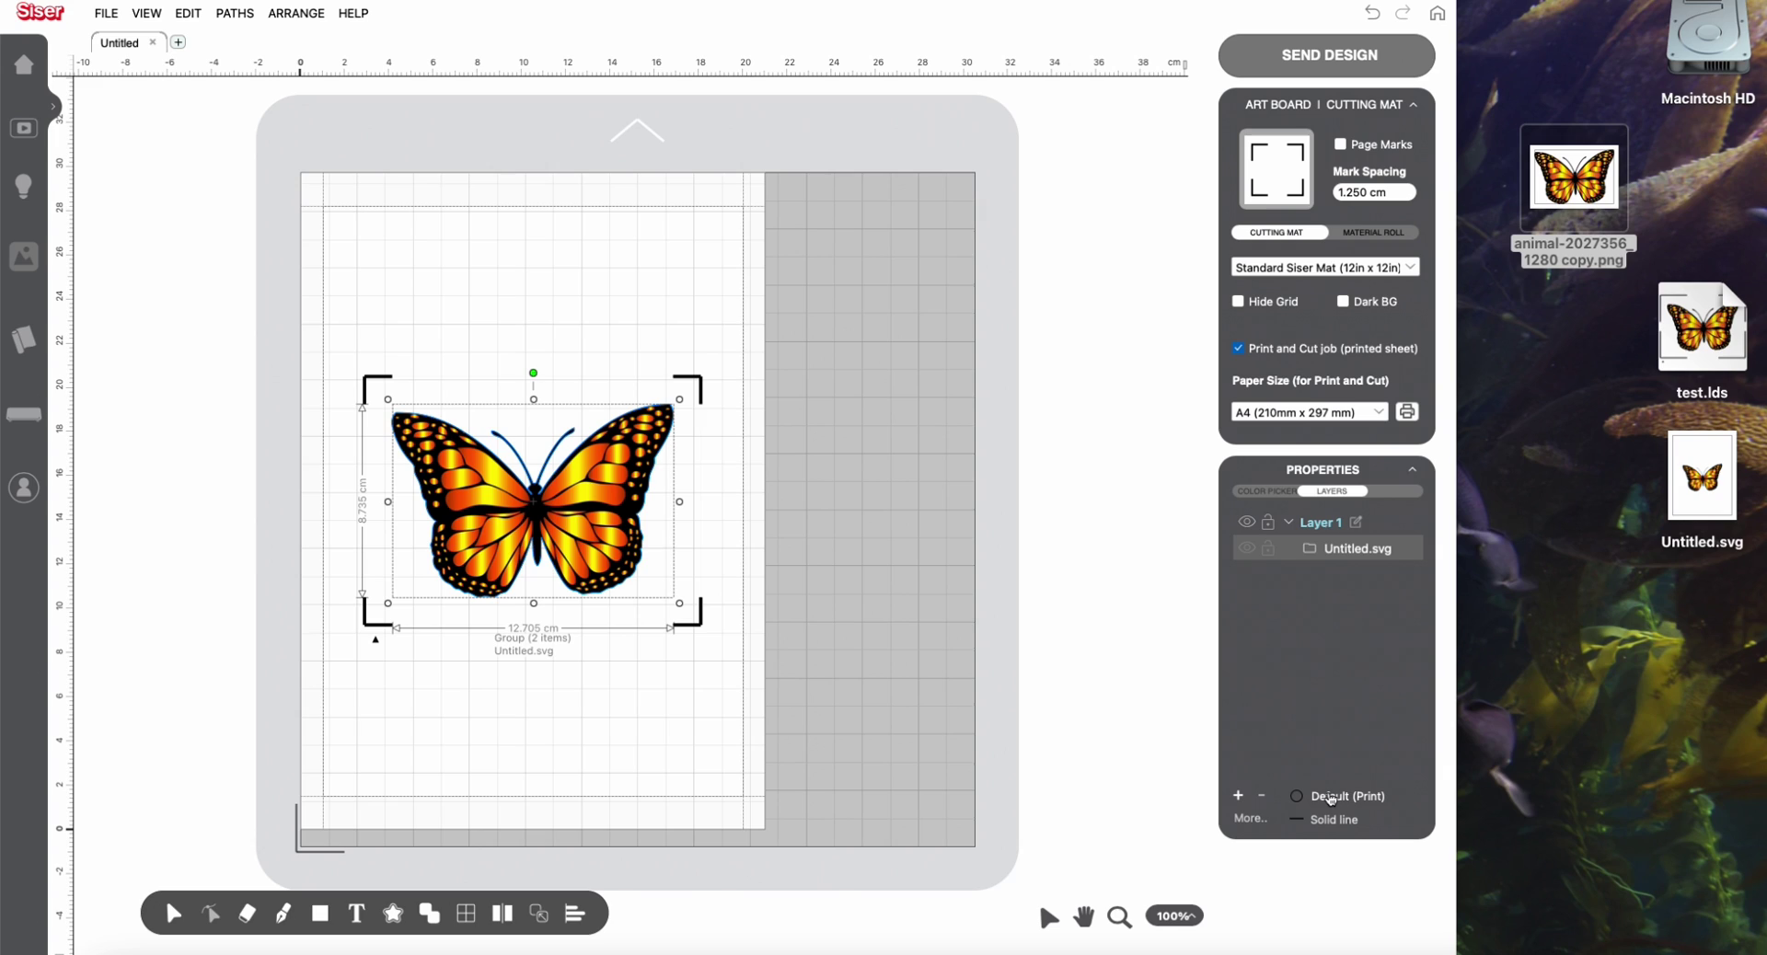
pyautogui.click(1332, 799)
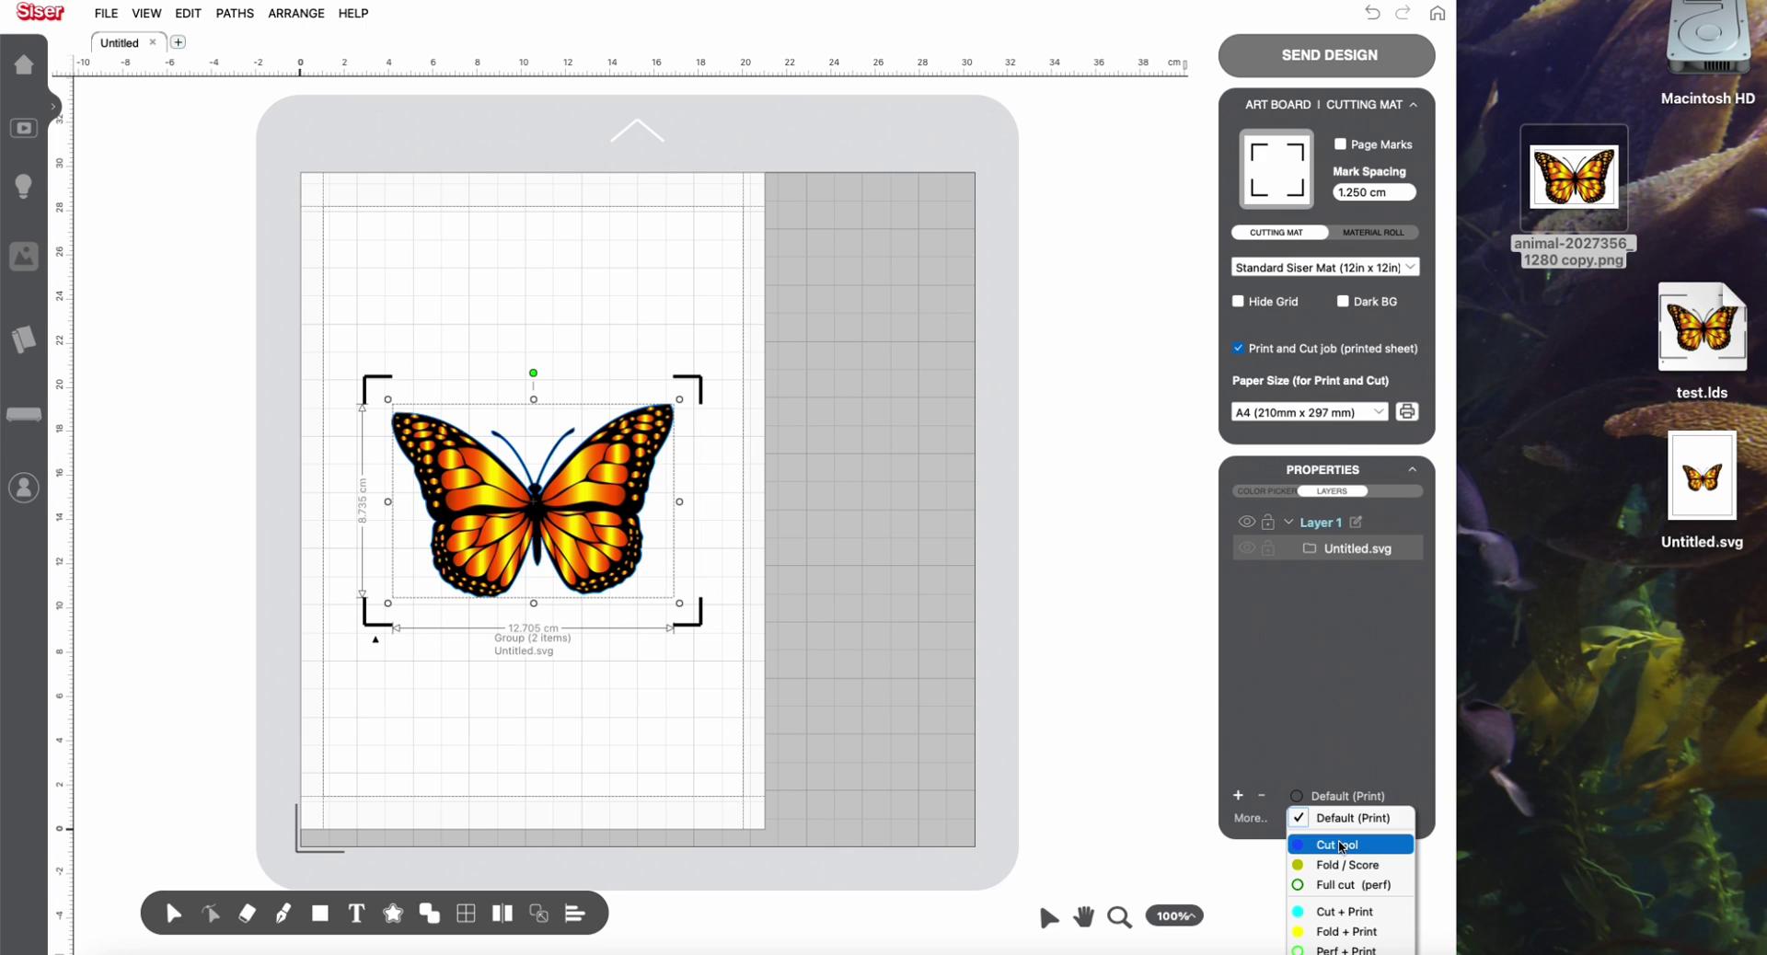
pyautogui.click(1342, 845)
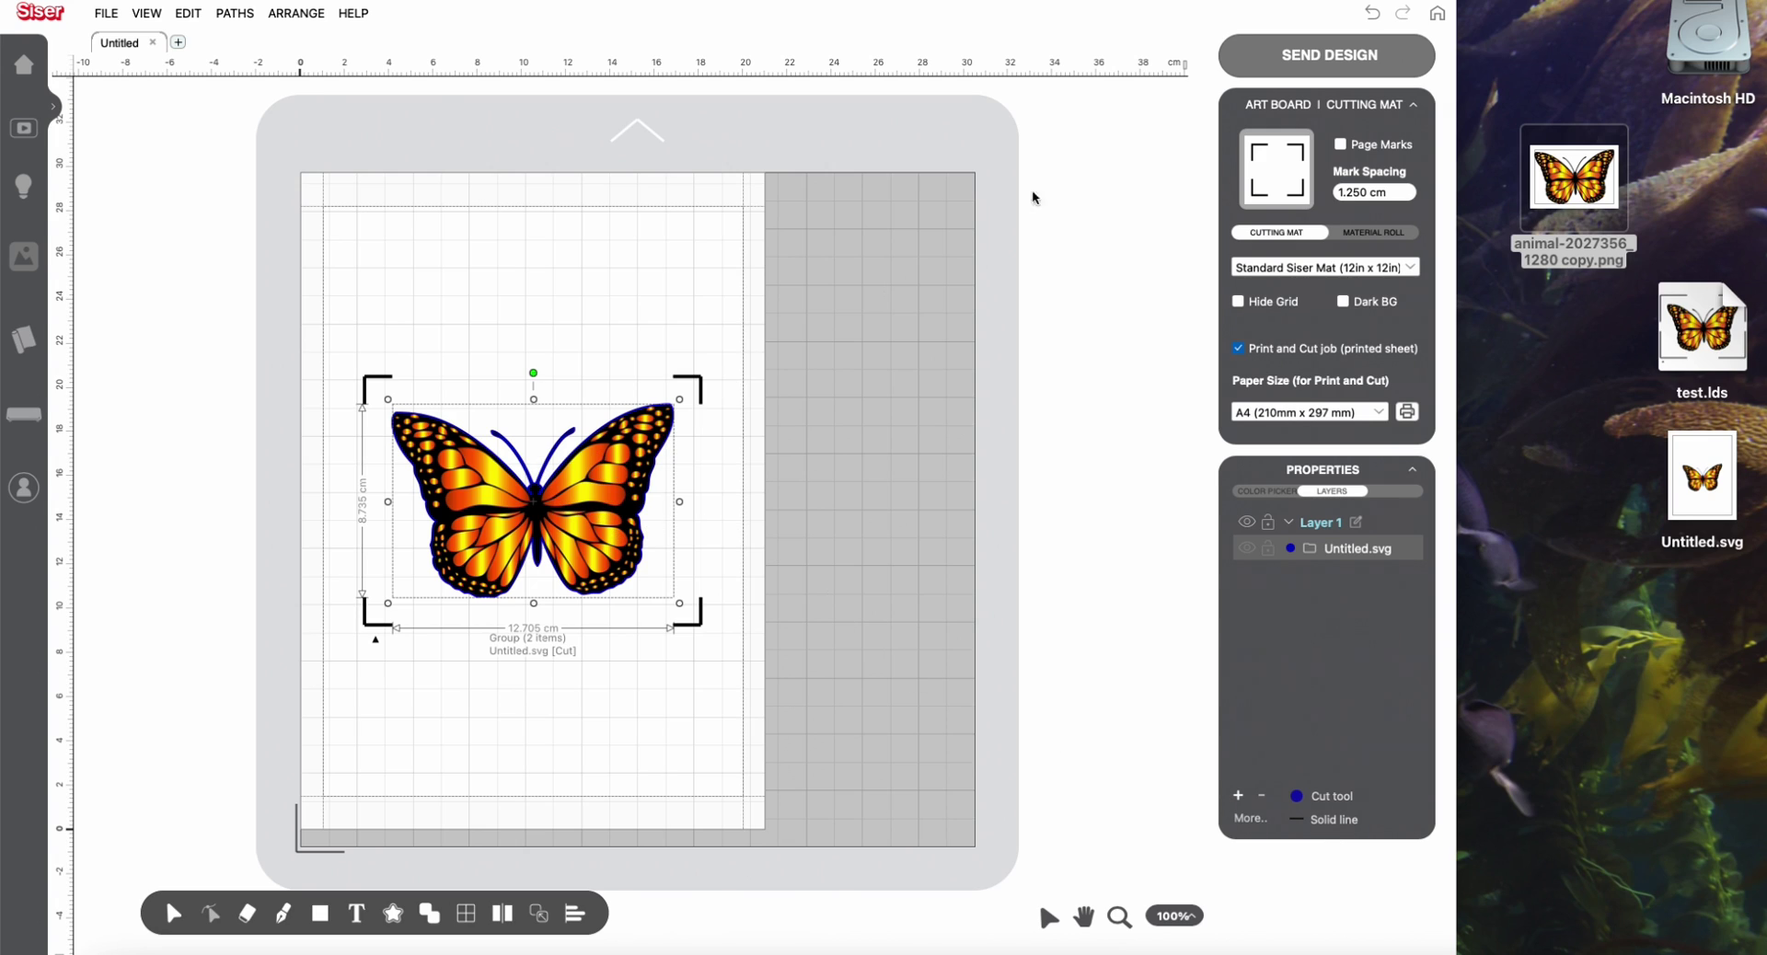
# Send the butterfly as print-and-cut, check its cutting contours, and send the artwork to the printer
pyautogui.click(1312, 57)
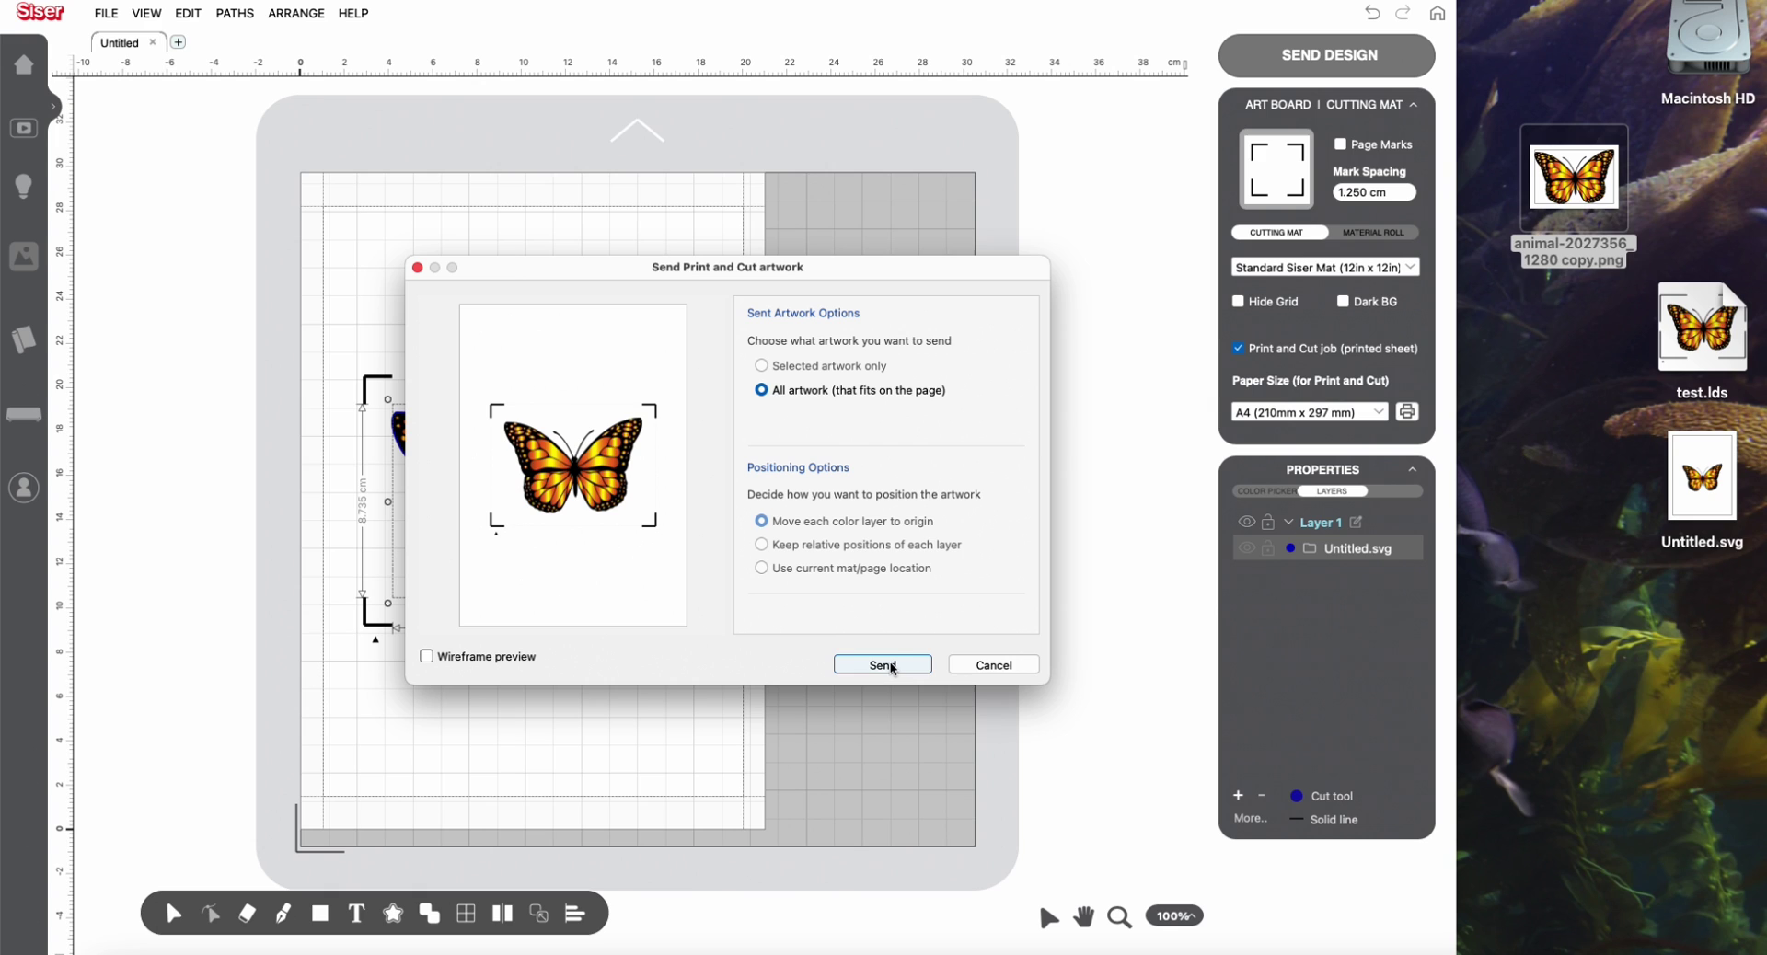
pyautogui.click(885, 665)
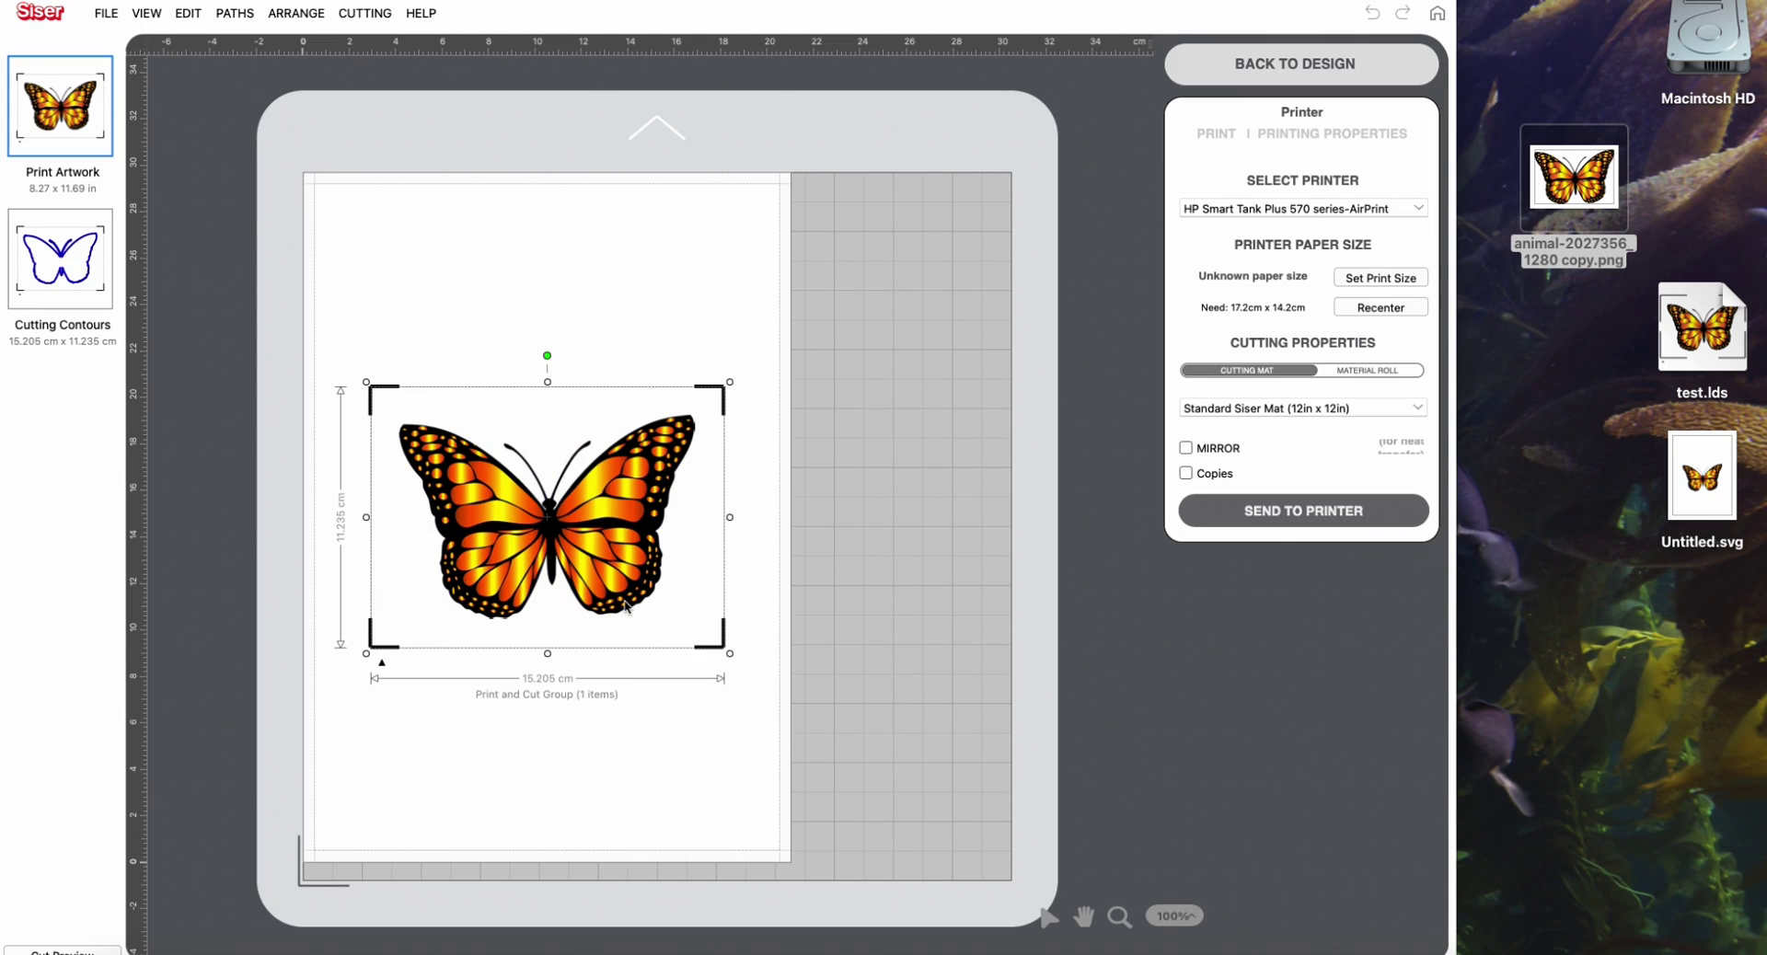
pyautogui.click(84, 276)
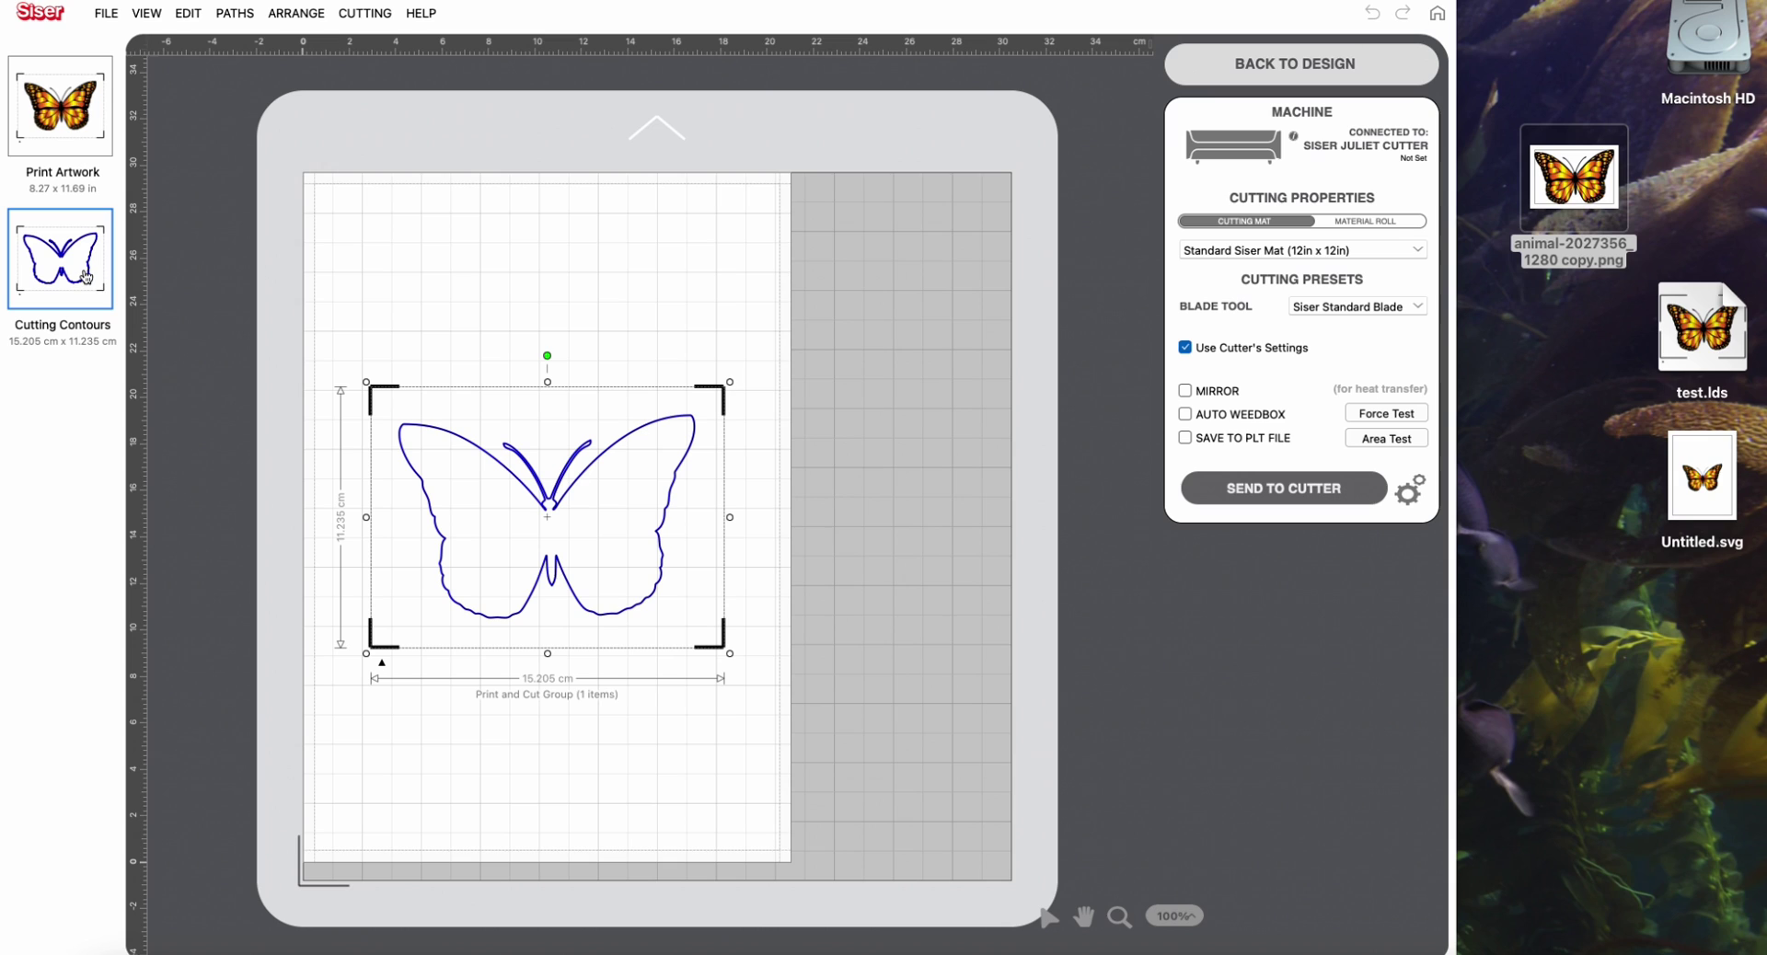
pyautogui.click(71, 132)
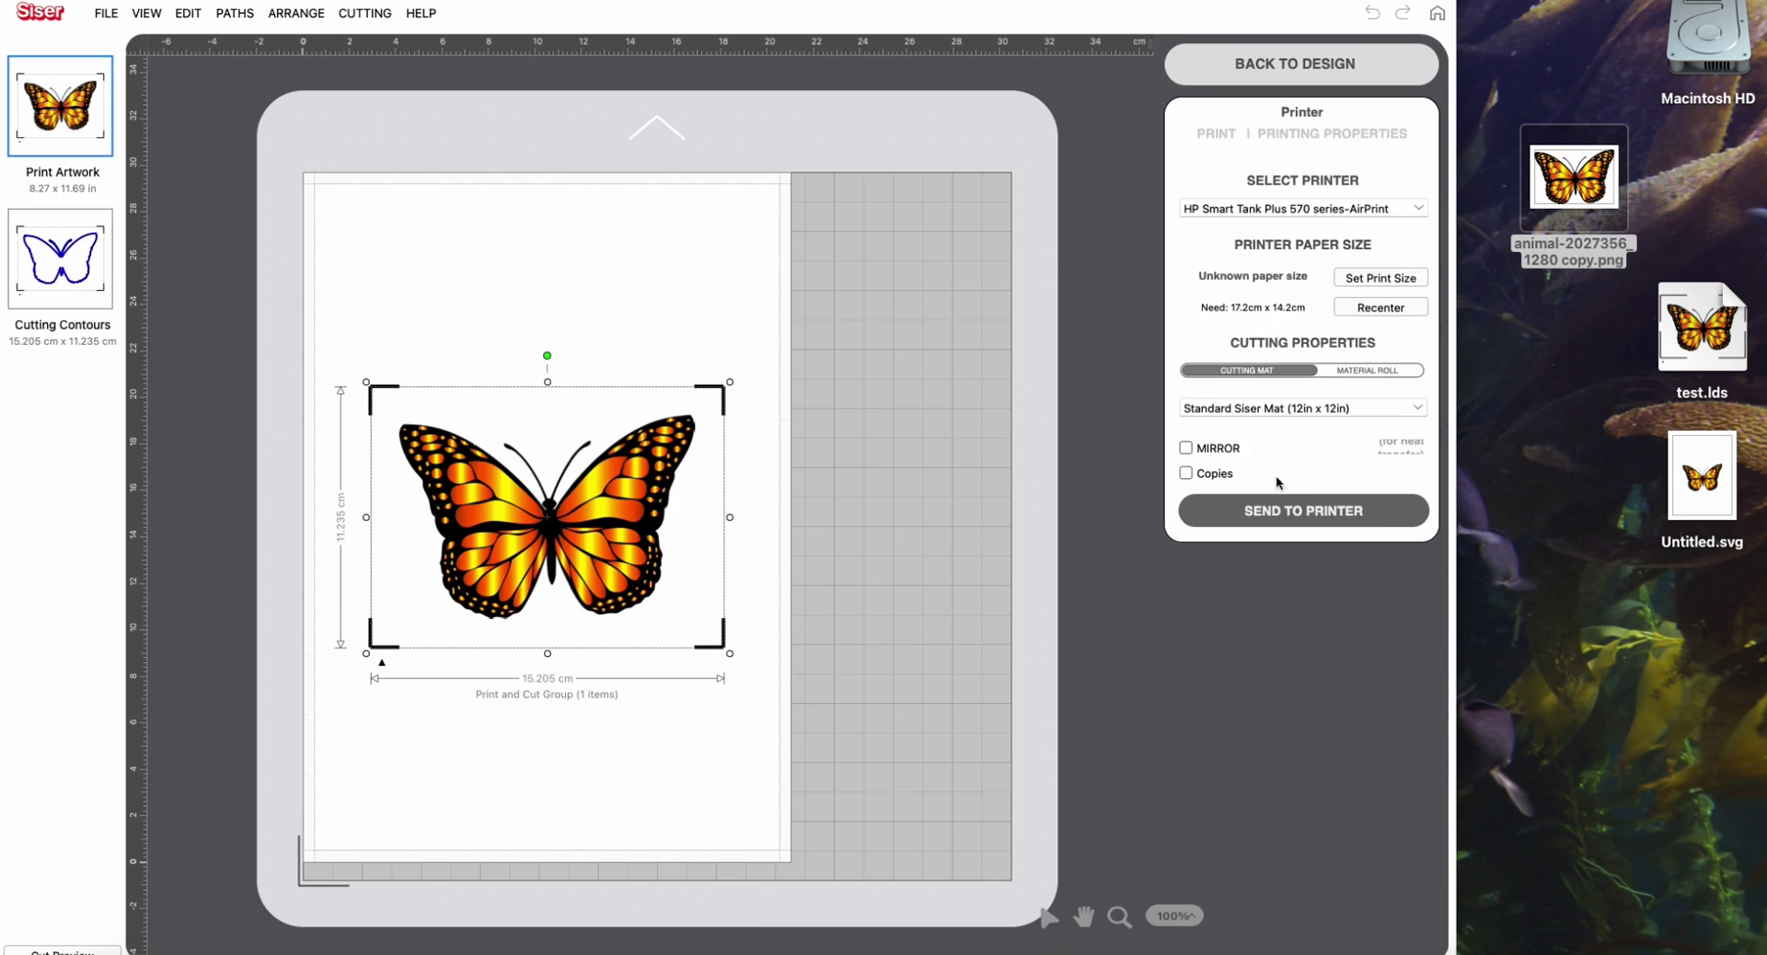
pyautogui.click(1303, 513)
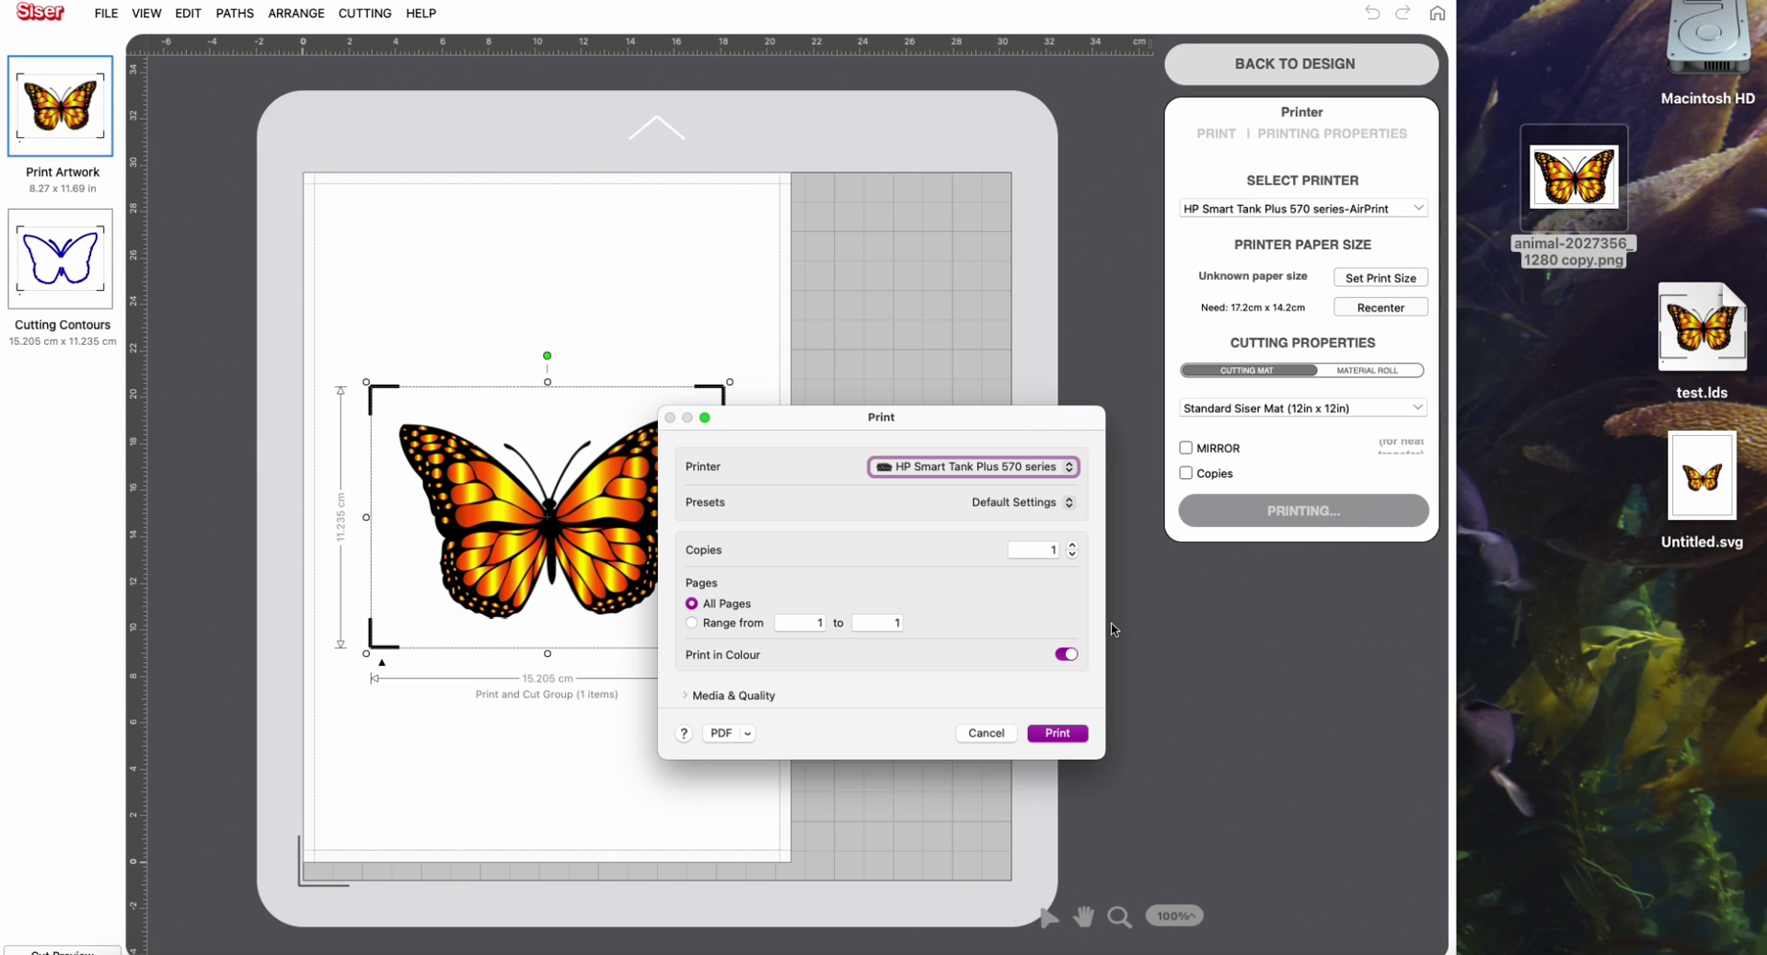
pyautogui.click(1056, 734)
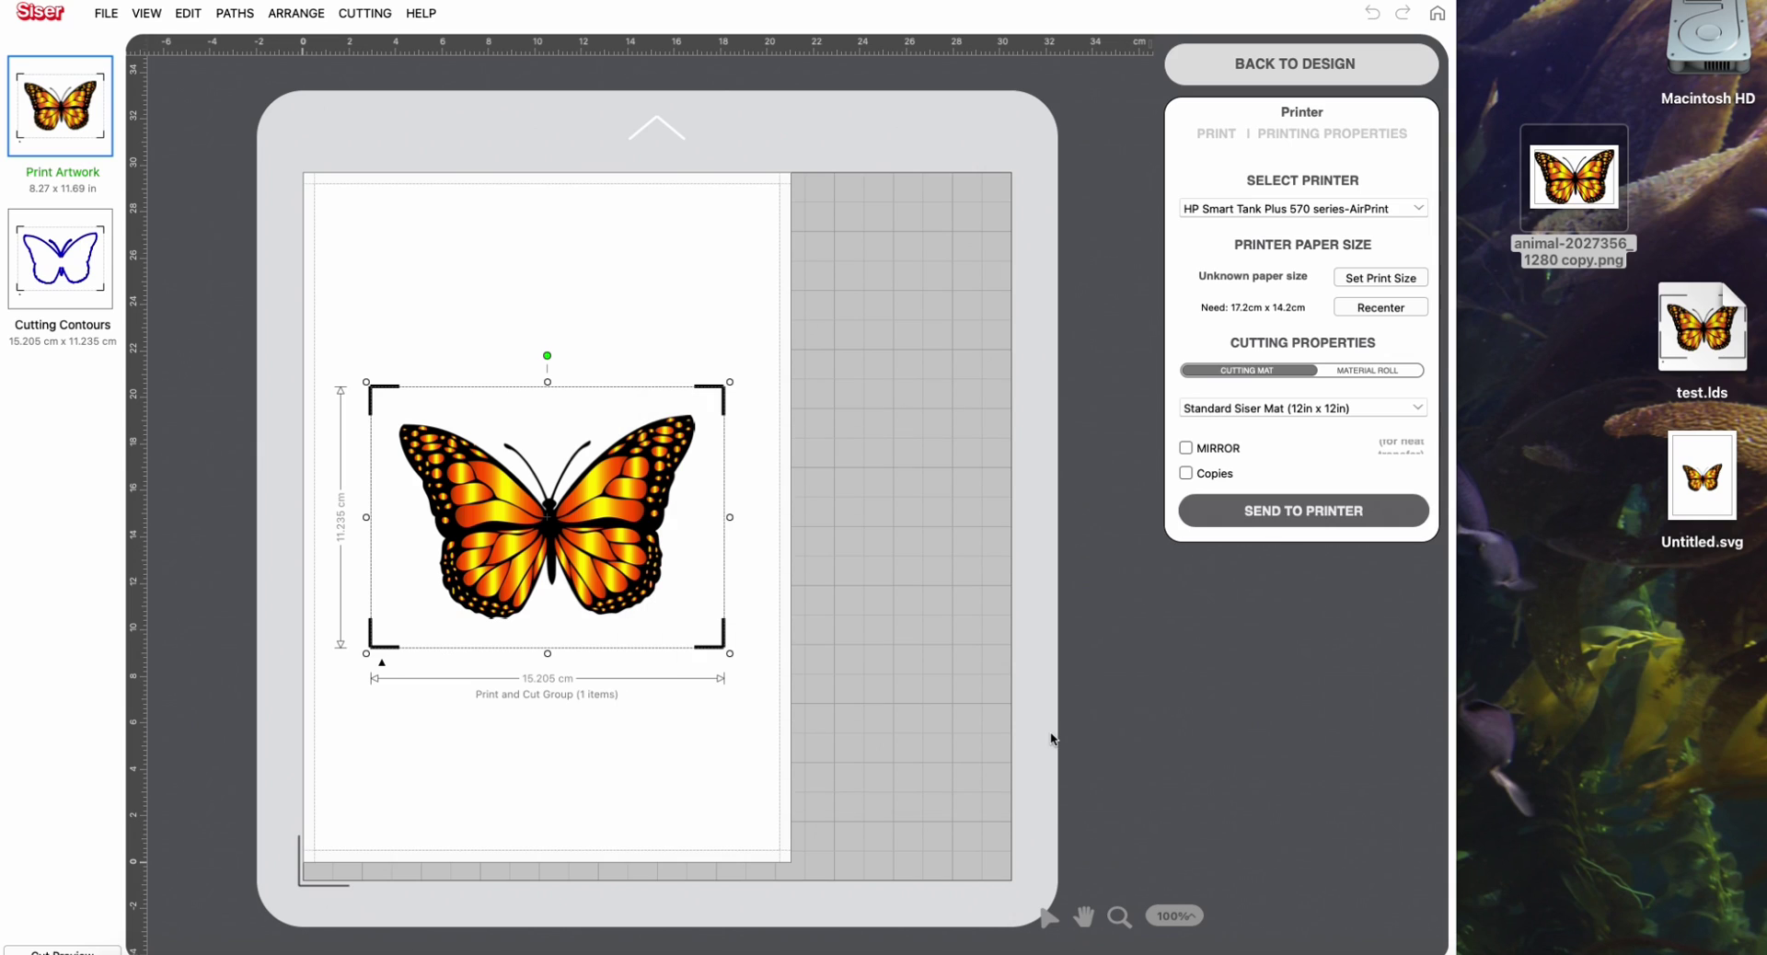